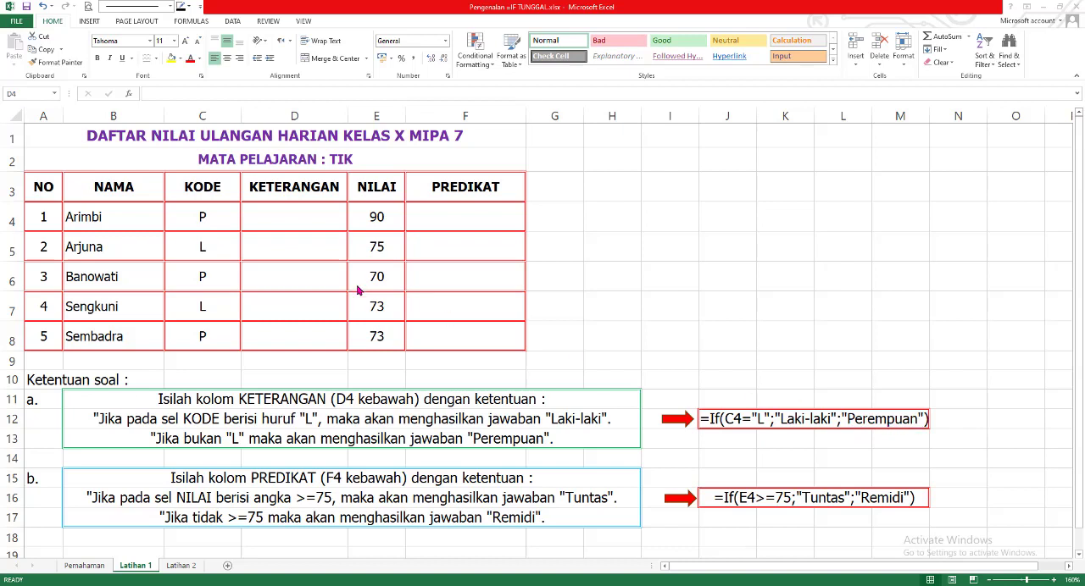
- Enter the formula =IF(C4="L";"Laki-laki";"Perempuan") in cell D4 of the KETERANGAN column
left_click(286, 218)
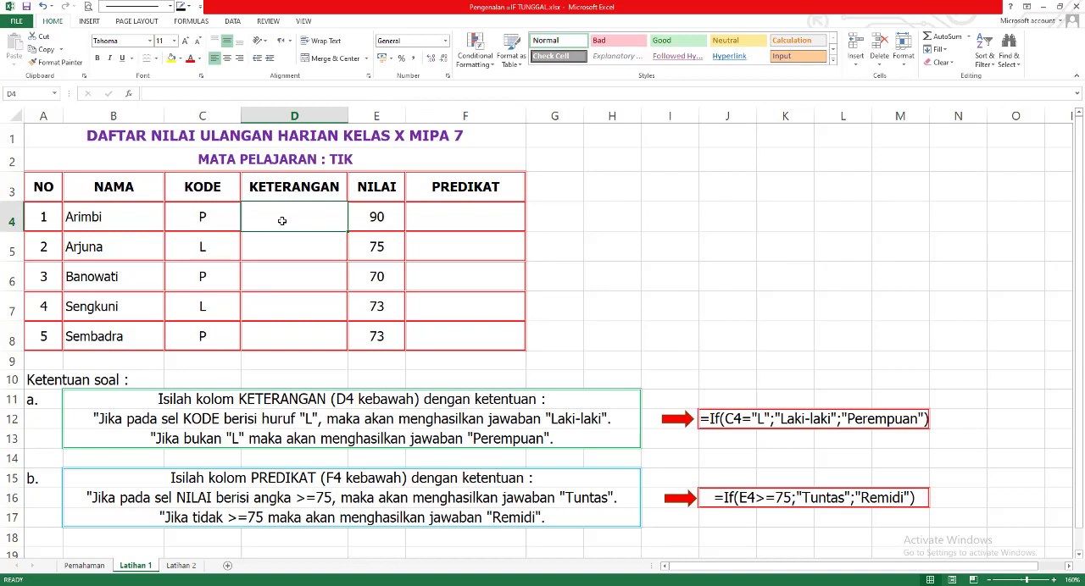
type("=")
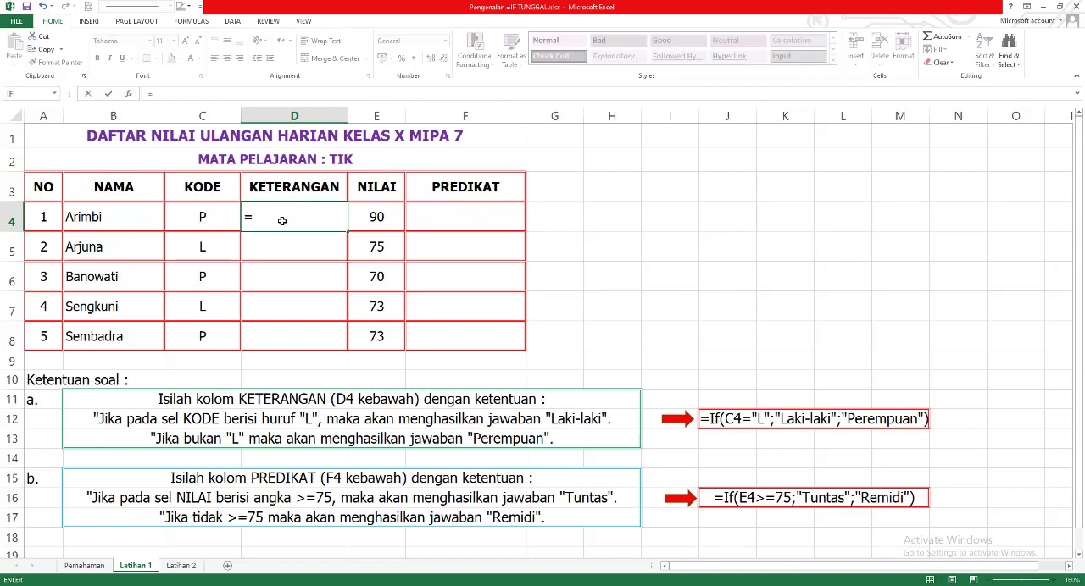
type("if(")
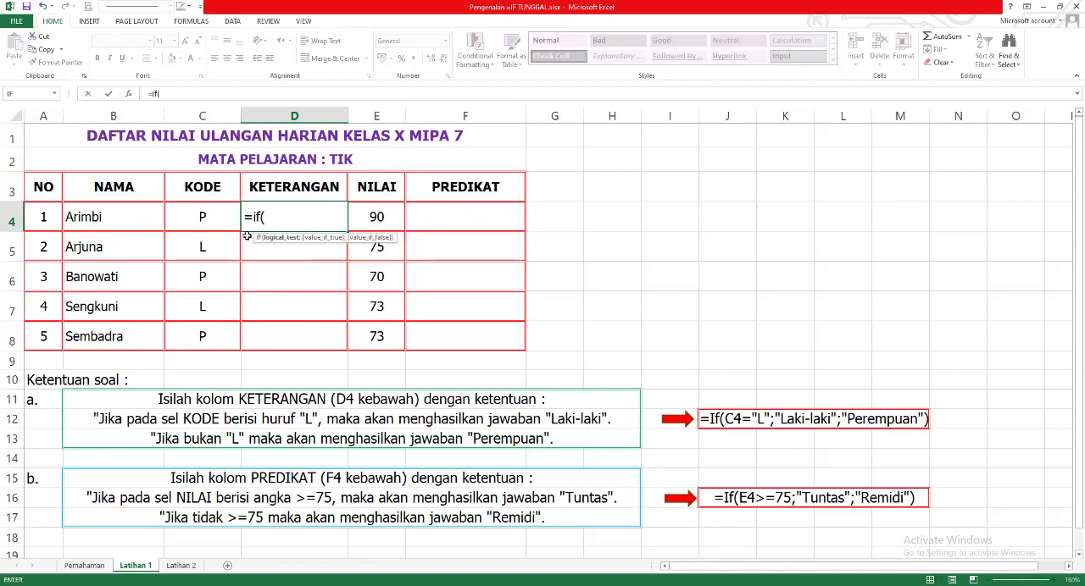
left_click(204, 219)
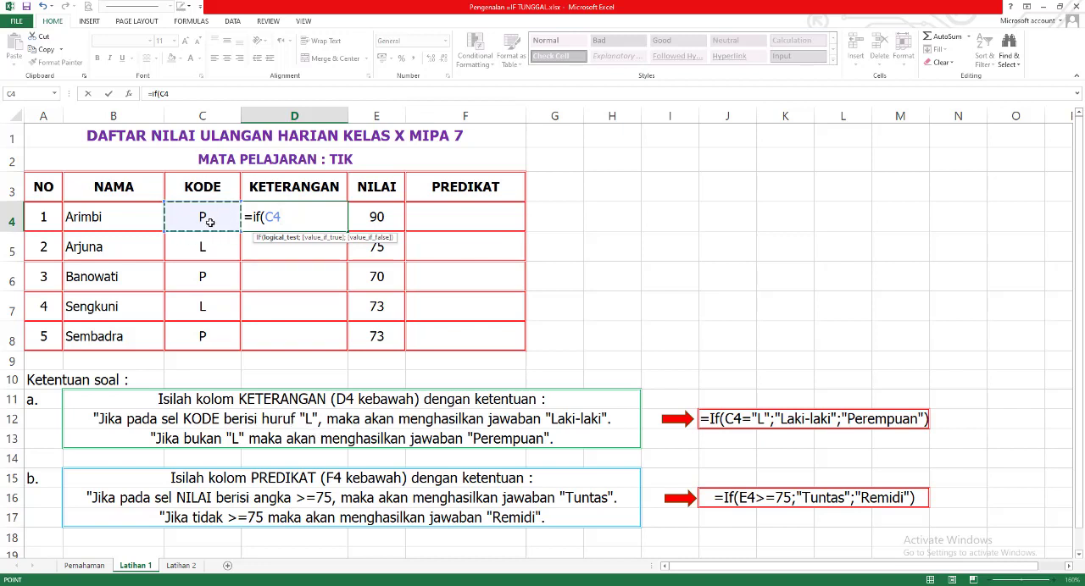
type("=\"L")
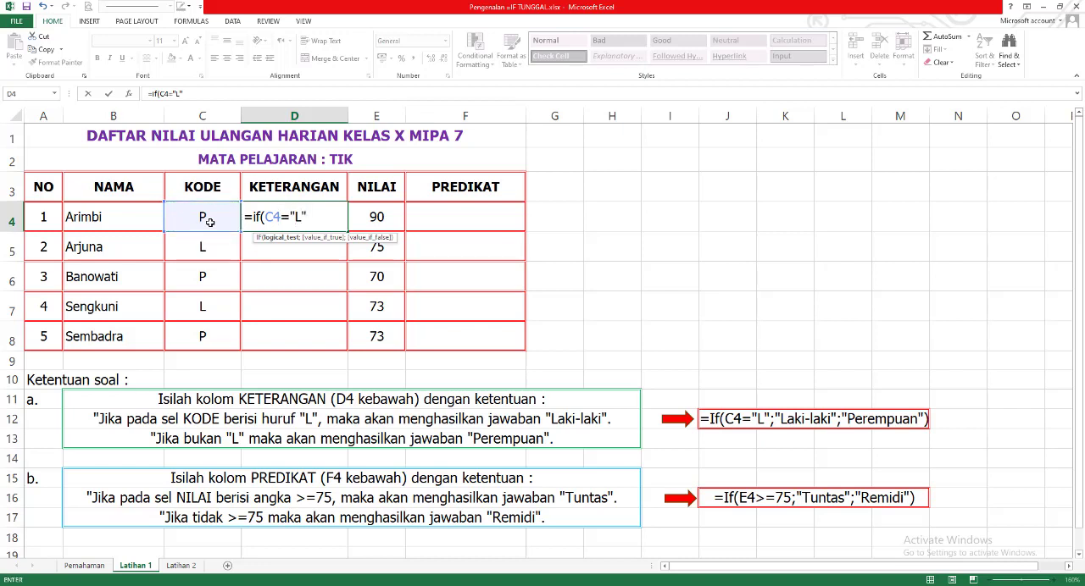
type("\";")
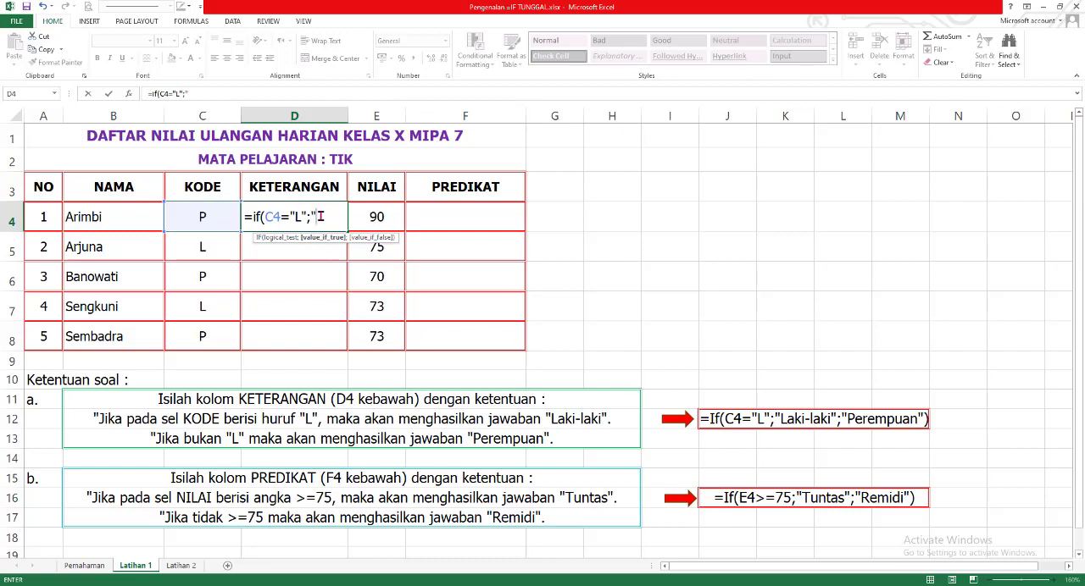
type("\"Laki-laki")
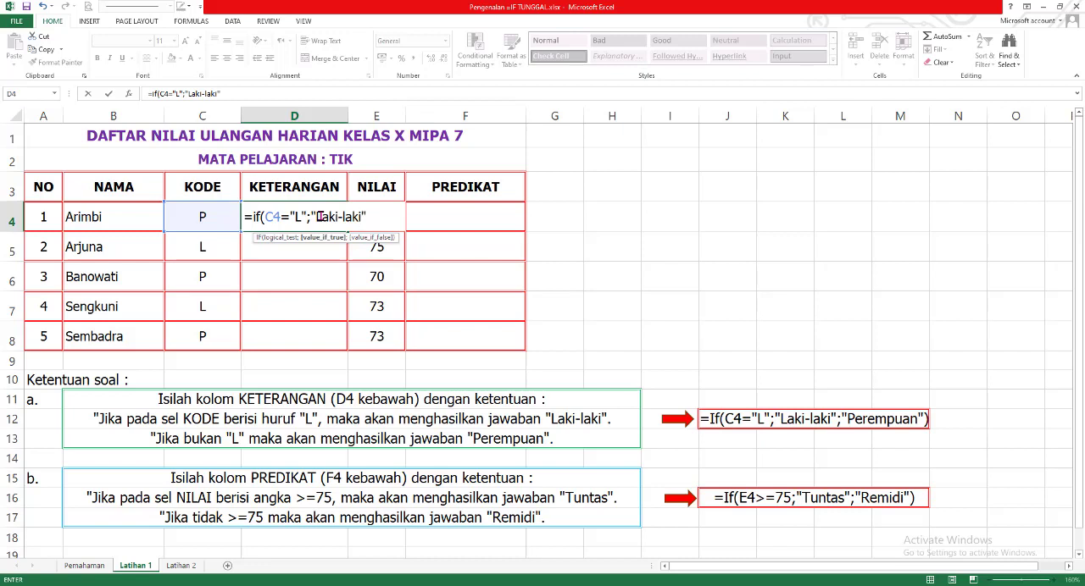
type("\";")
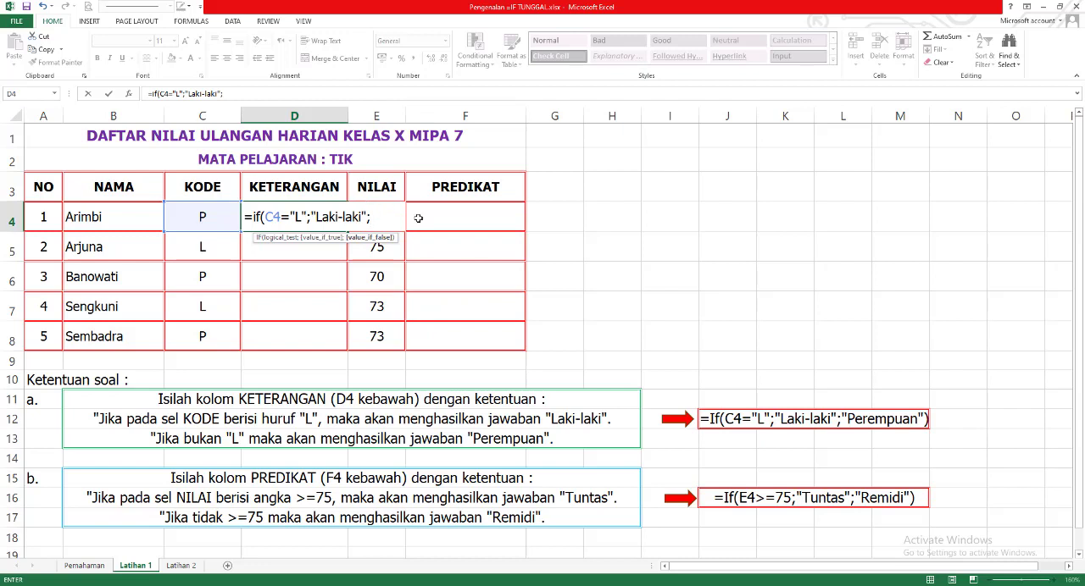
type("\"Perempuan")
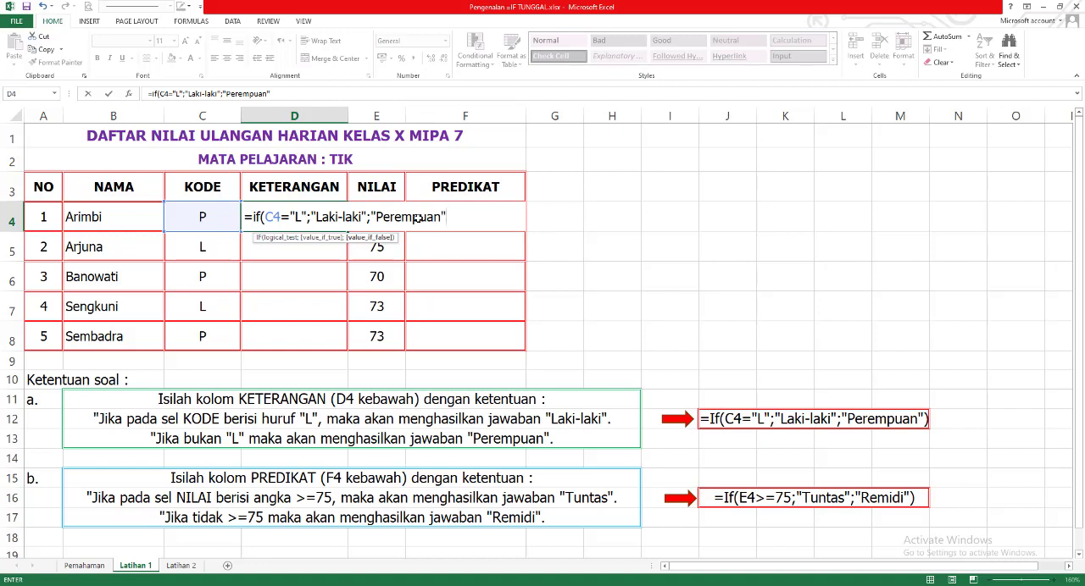
type("\")")
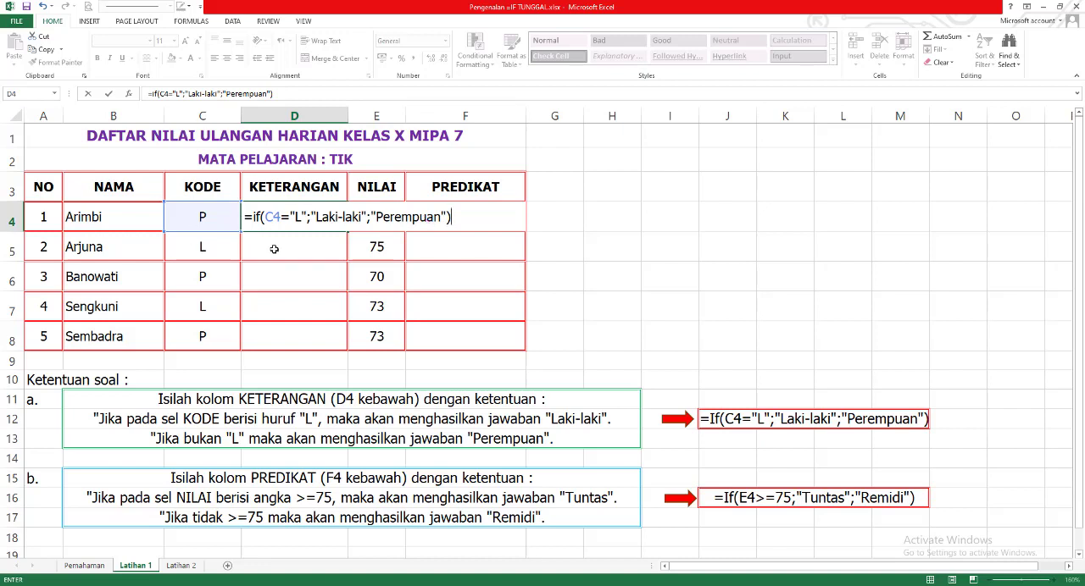
key("Return")
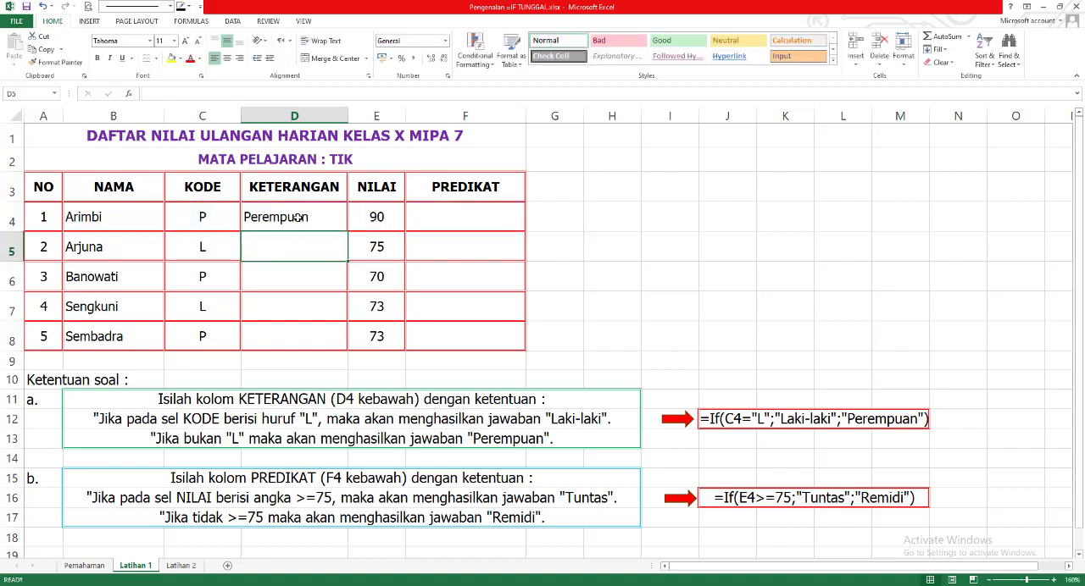
- Copy the IF formula from D4 down through D8
left_click(299, 217)
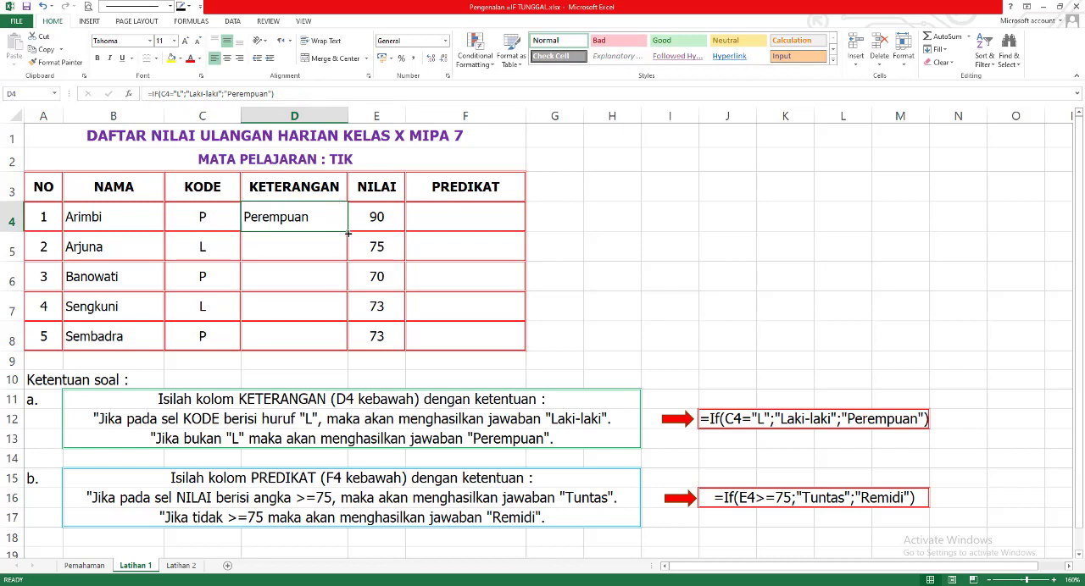
left_click_drag(348, 231, 348, 347)
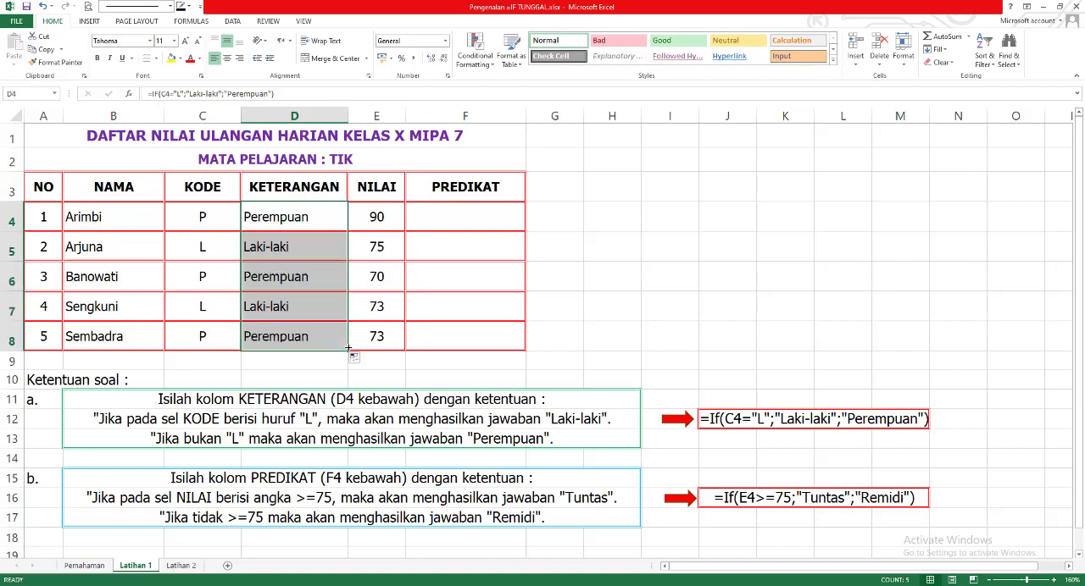
left_click(302, 248)
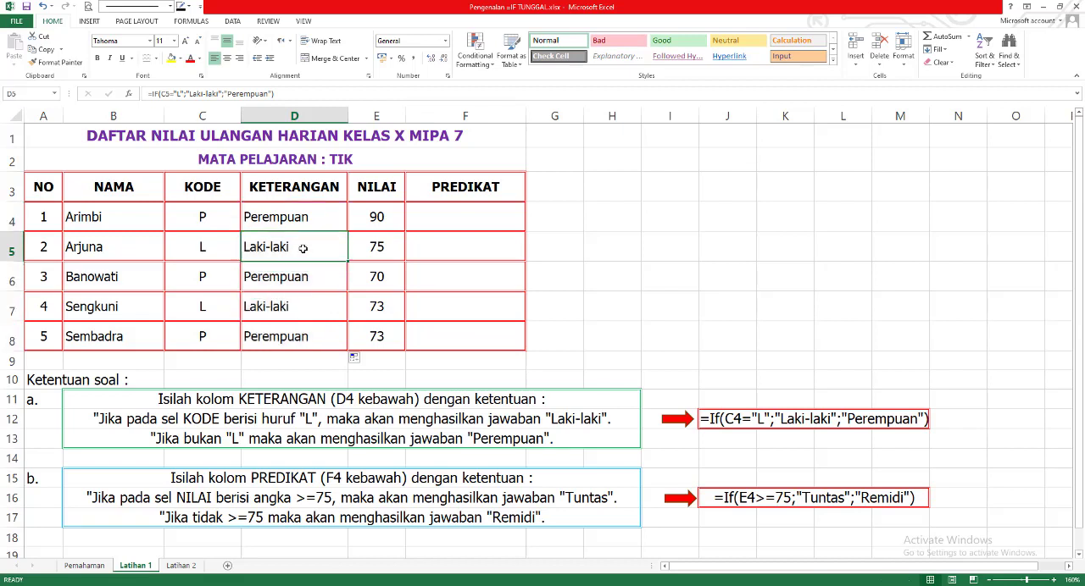
- Compare each KODE cell with its KETERANGAN result in rows 4 to 8
left_click(212, 219)
left_click(290, 219)
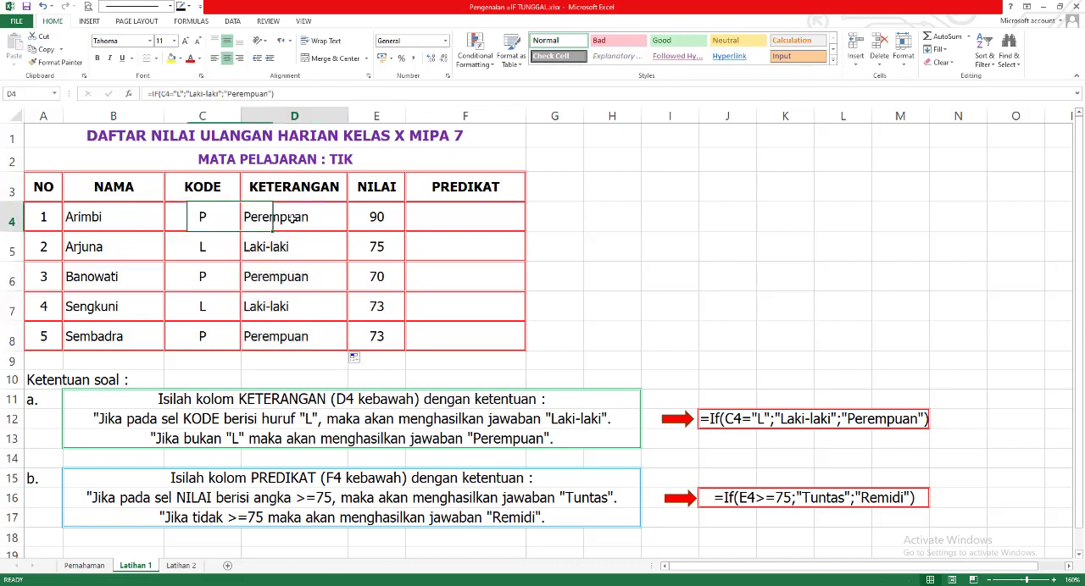
left_click(203, 252)
left_click(285, 248)
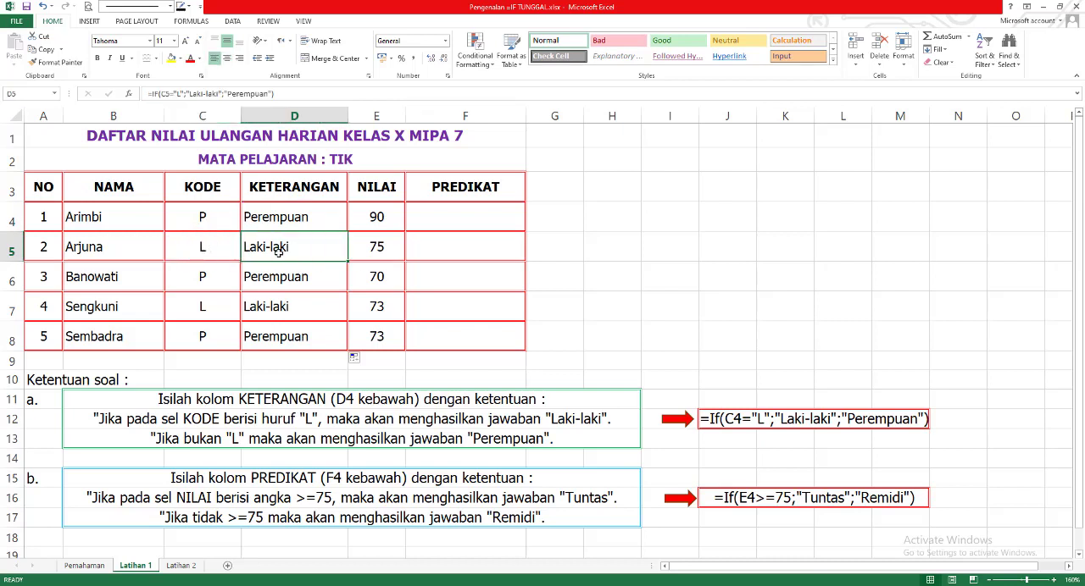
left_click(202, 278)
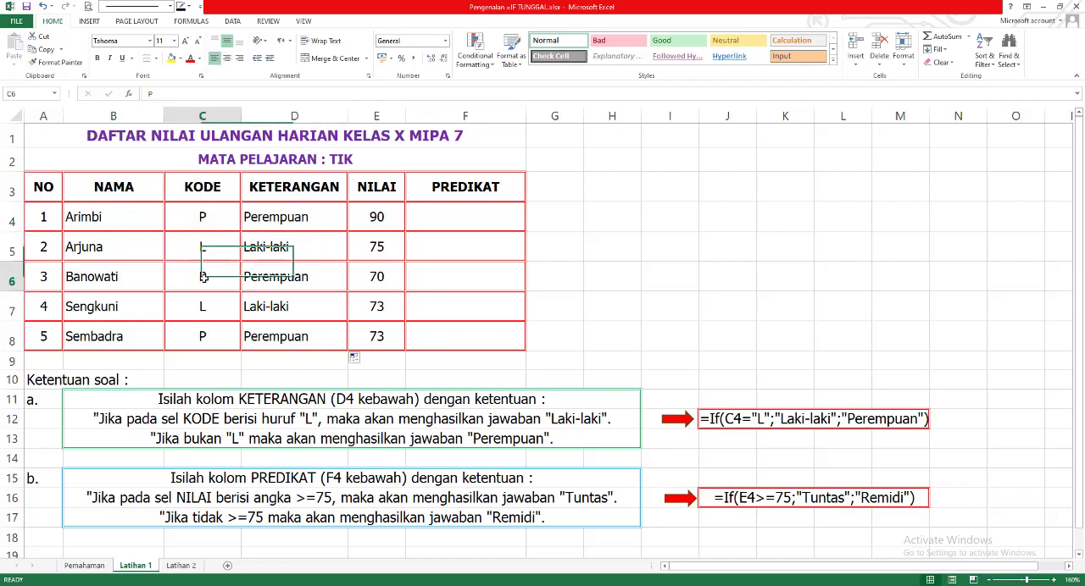
left_click(271, 278)
left_click(206, 306)
left_click(266, 307)
left_click(222, 341)
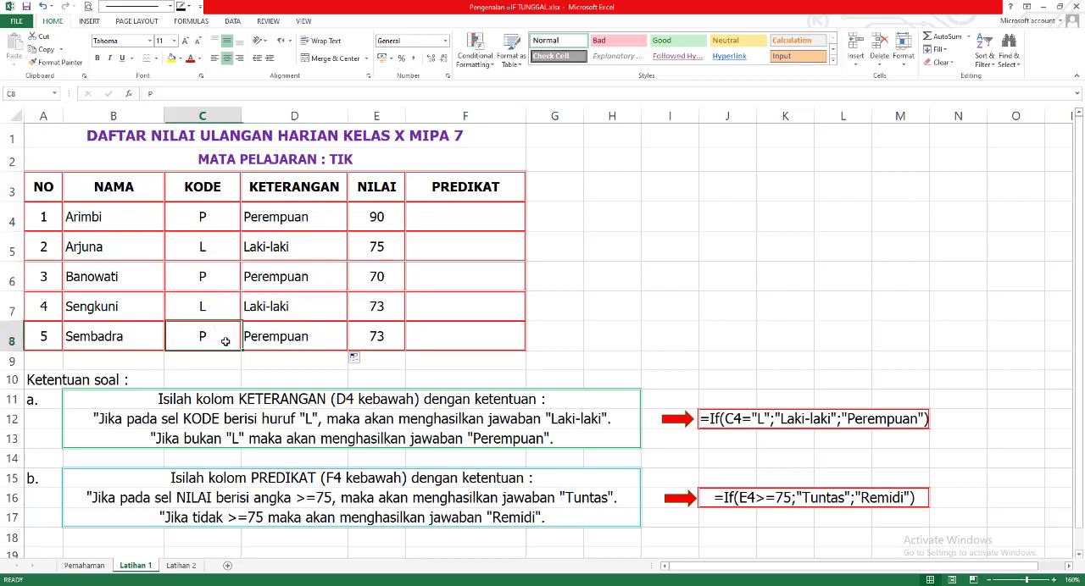
left_click(274, 339)
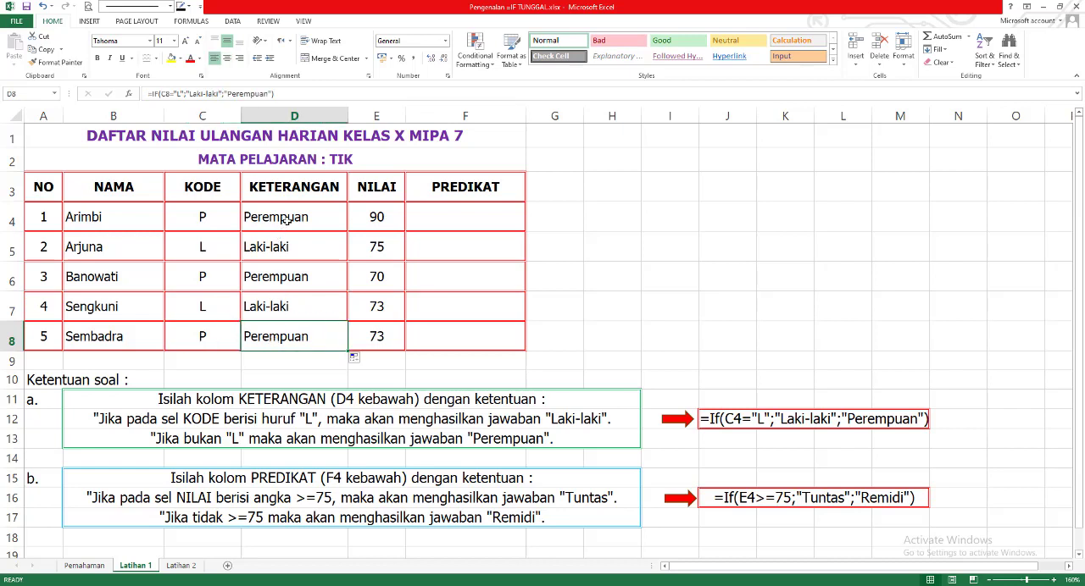
- Test the KETERANGAN formulas by setting the KODE cells C4 to A, C5 to Z and C7 to C
left_click(207, 217)
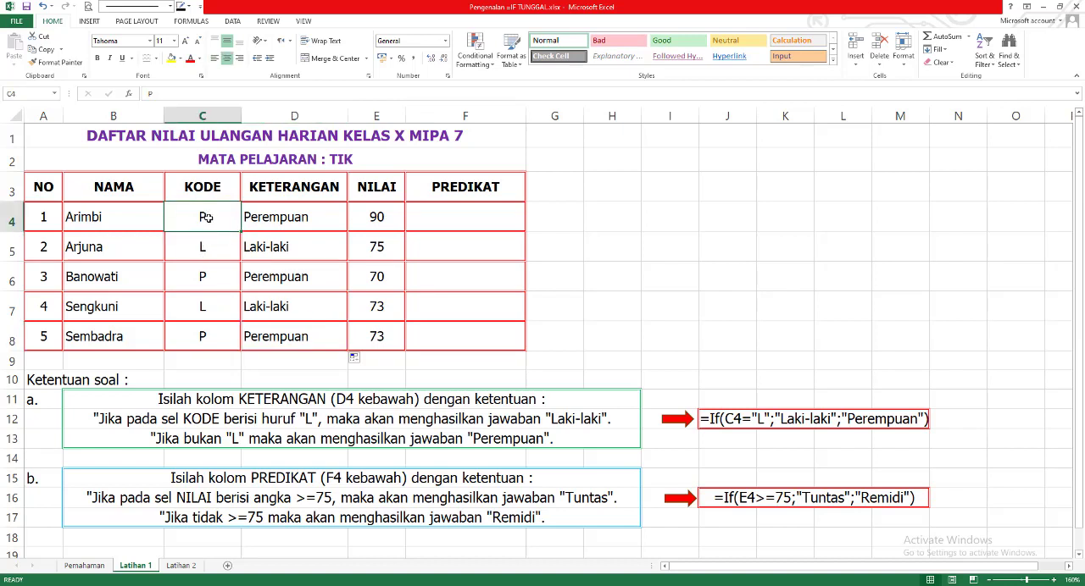
type("A")
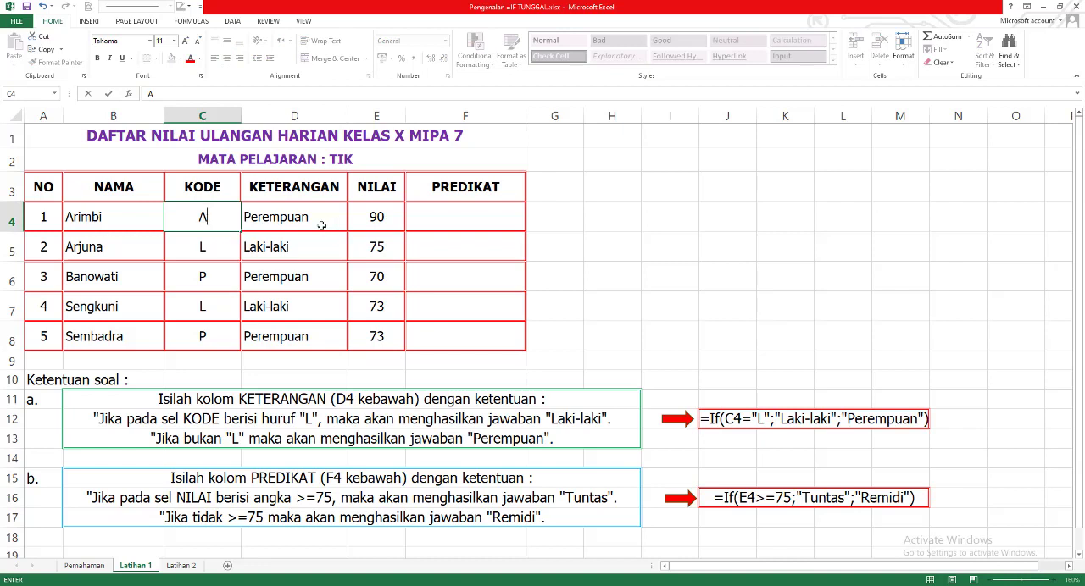
key("Return")
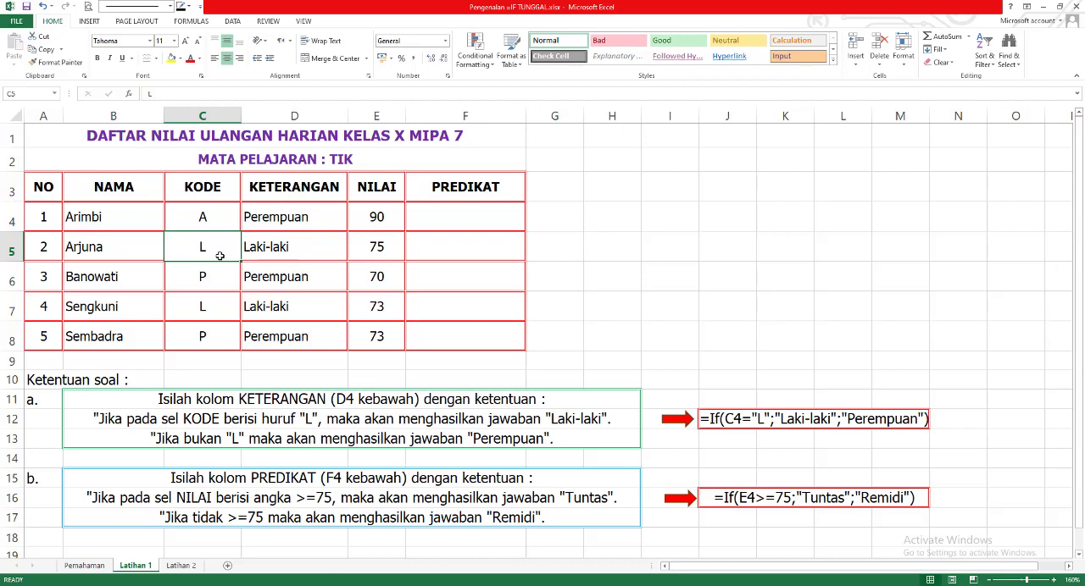
type("Z")
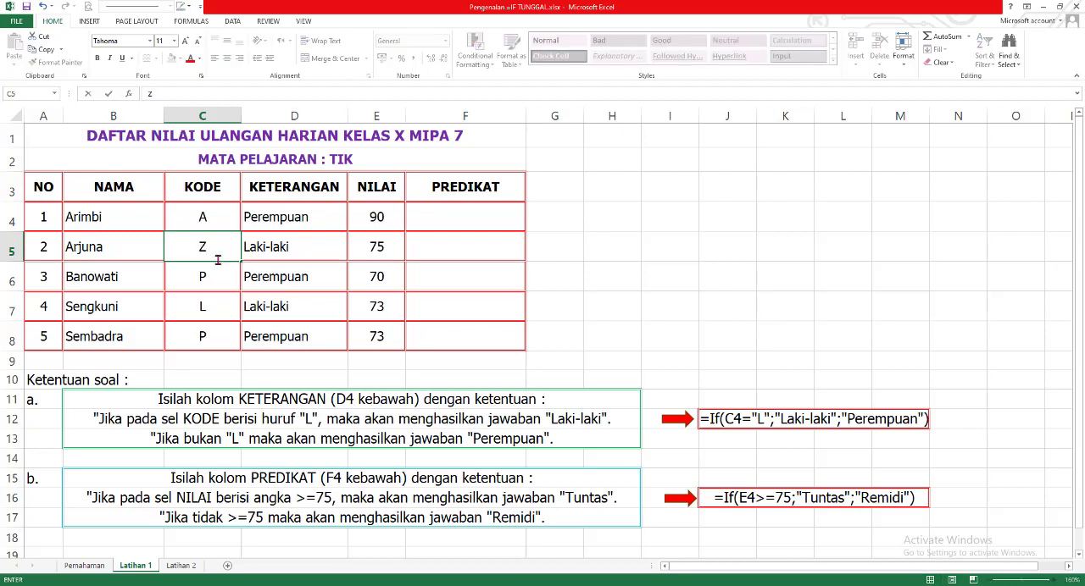
key("Return")
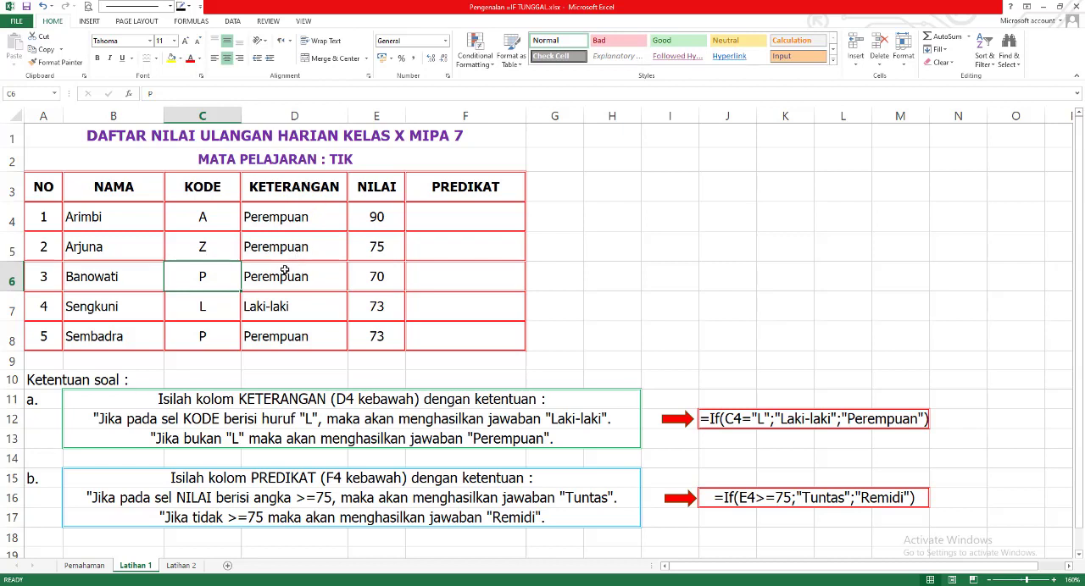
left_click(213, 313)
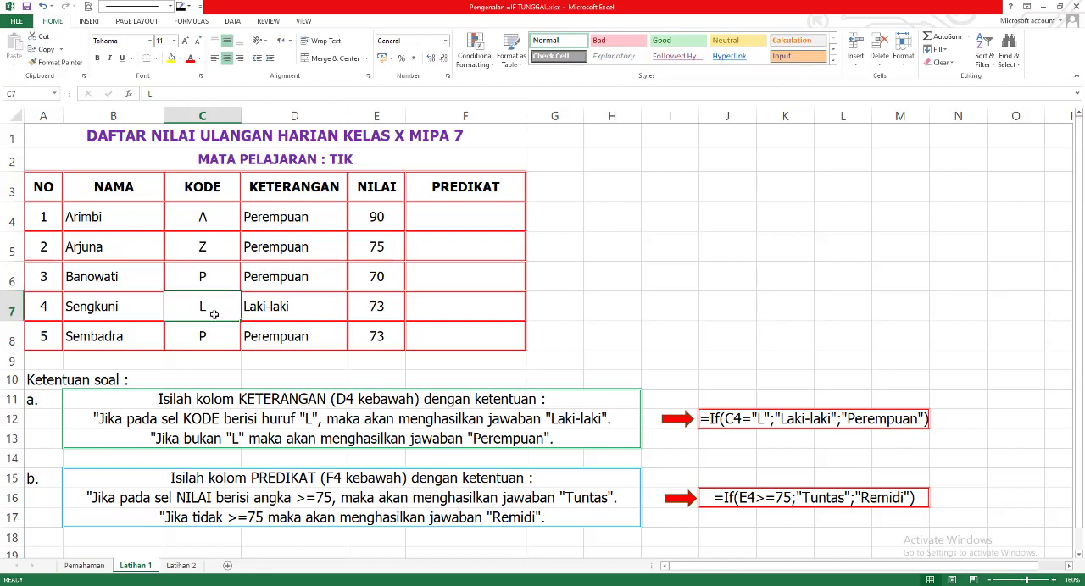
type("C")
key("Return")
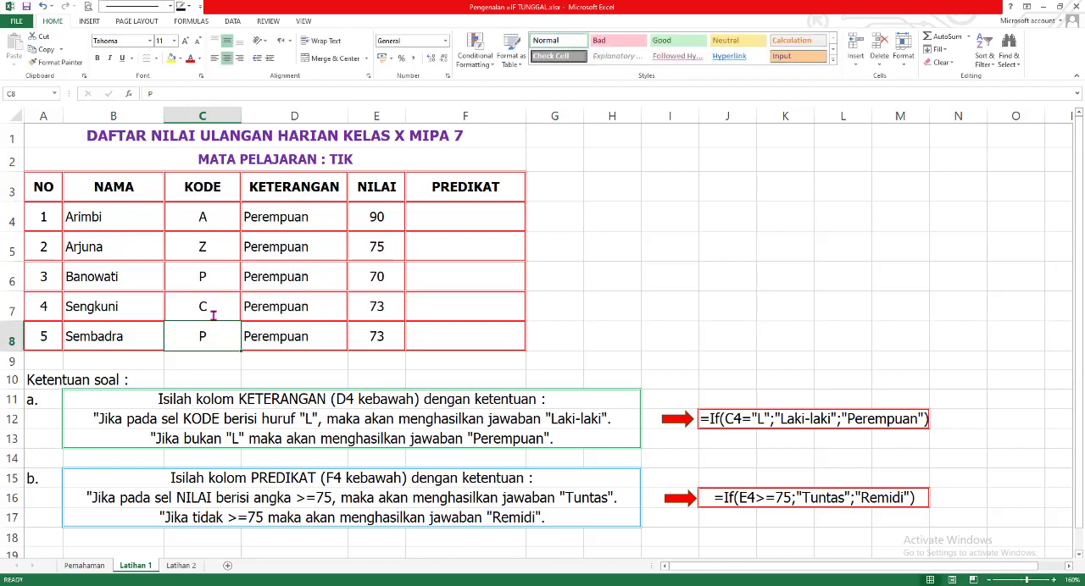
left_click(293, 307)
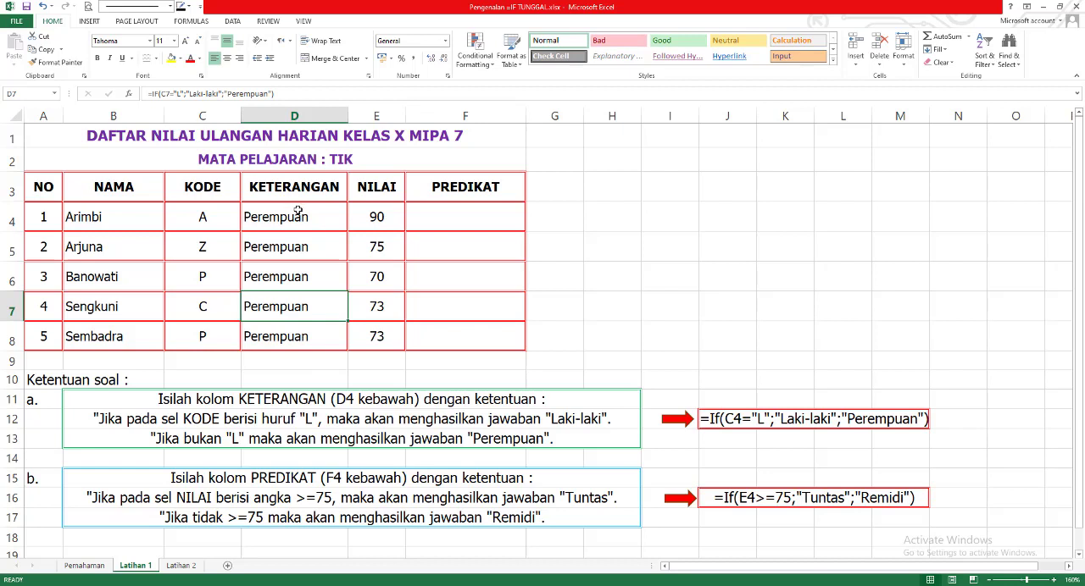
- Restore the KODE values by setting C5 and C7 to L and C4 to P
left_click(211, 249)
type("L")
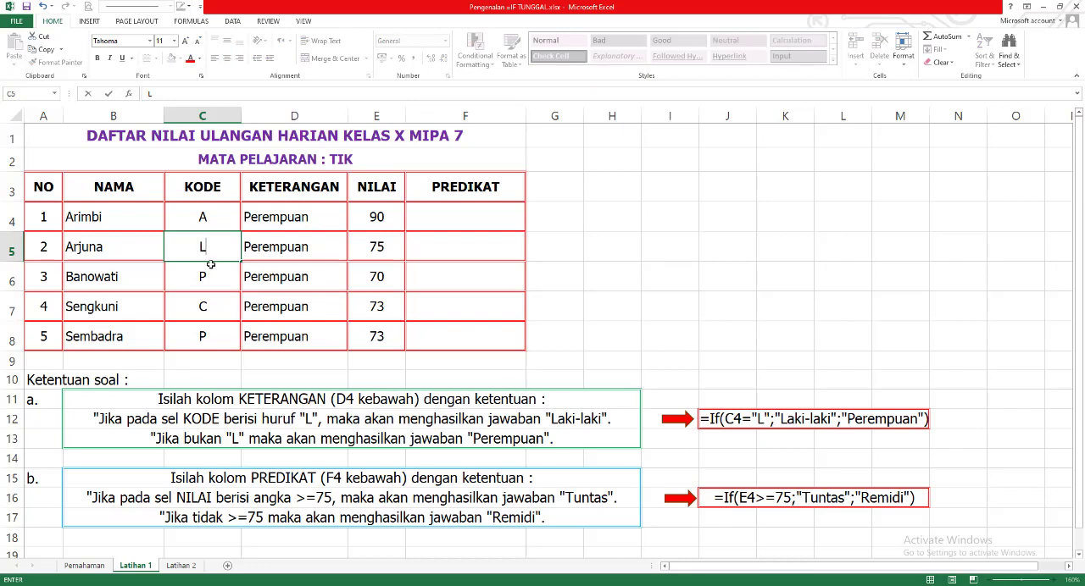
key("Return")
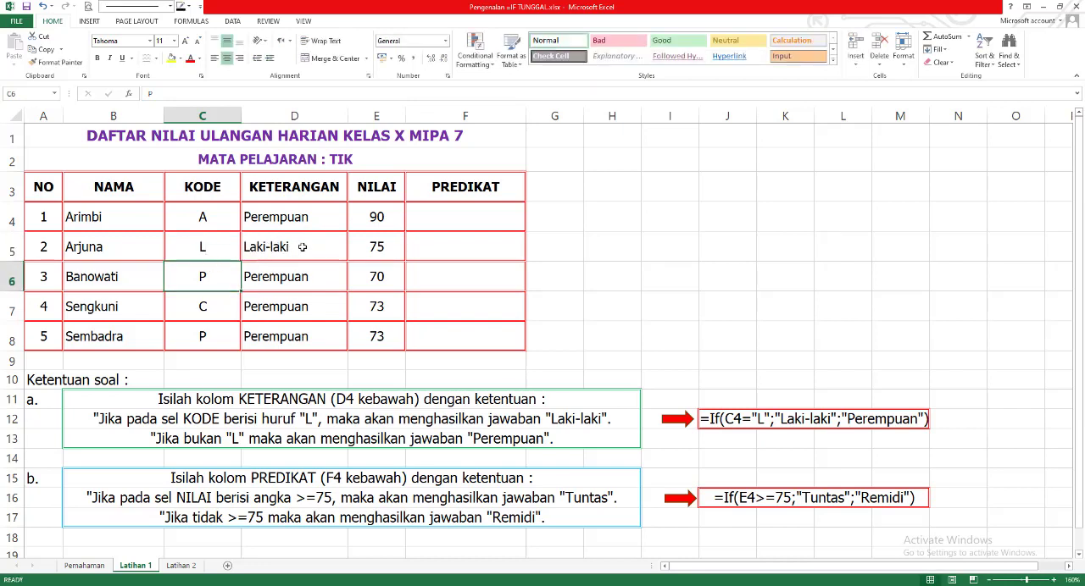
left_click(219, 310)
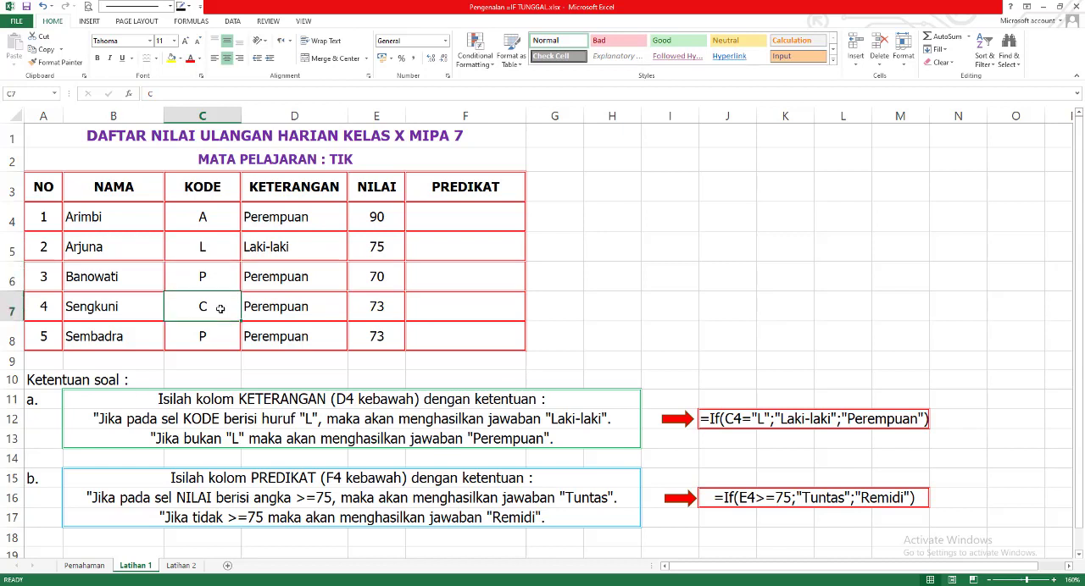
type("L")
key("Return")
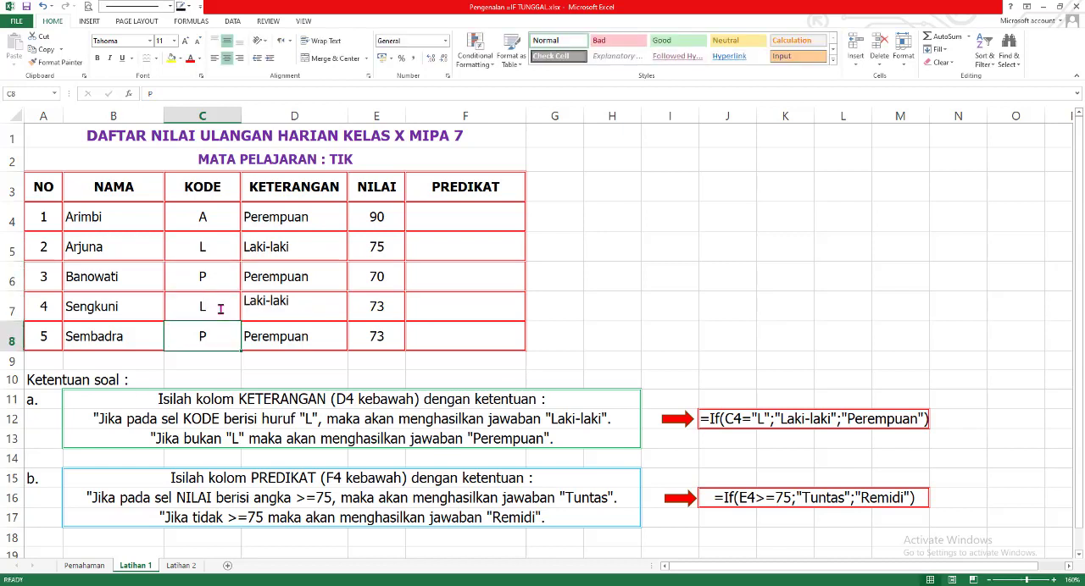
left_click(218, 222)
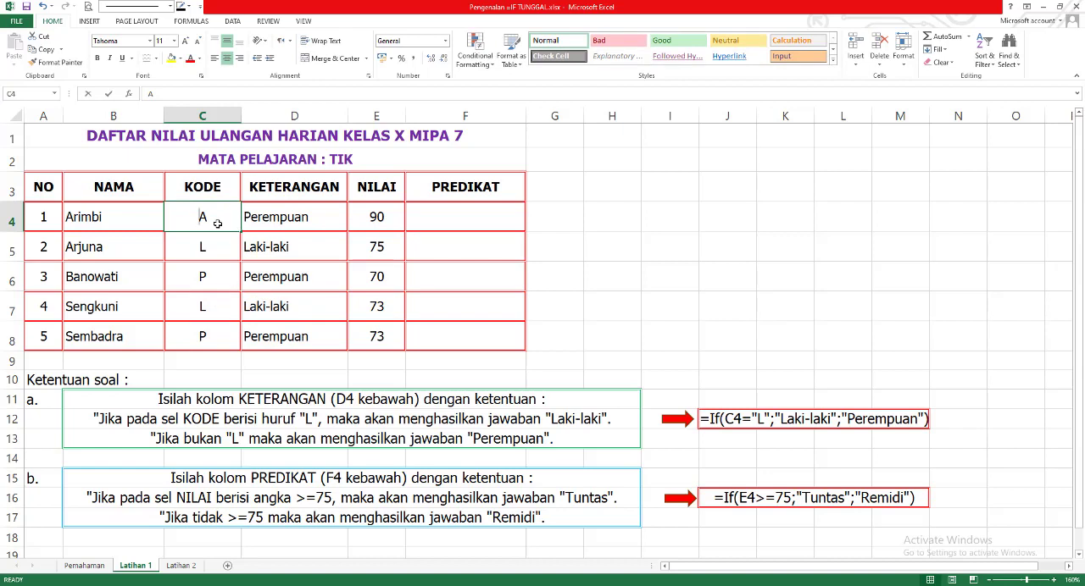
type("P")
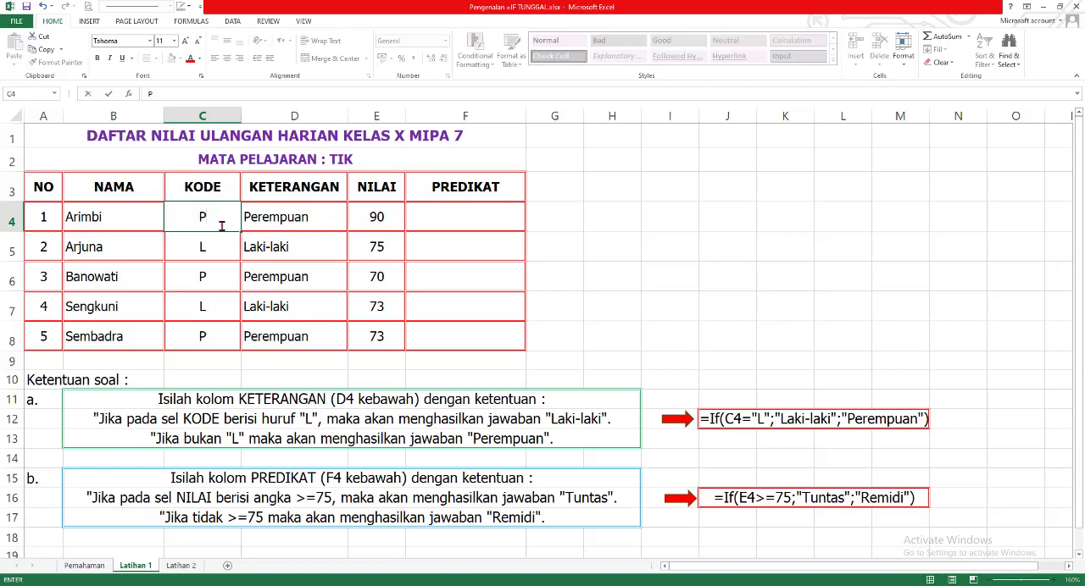
left_click(288, 218)
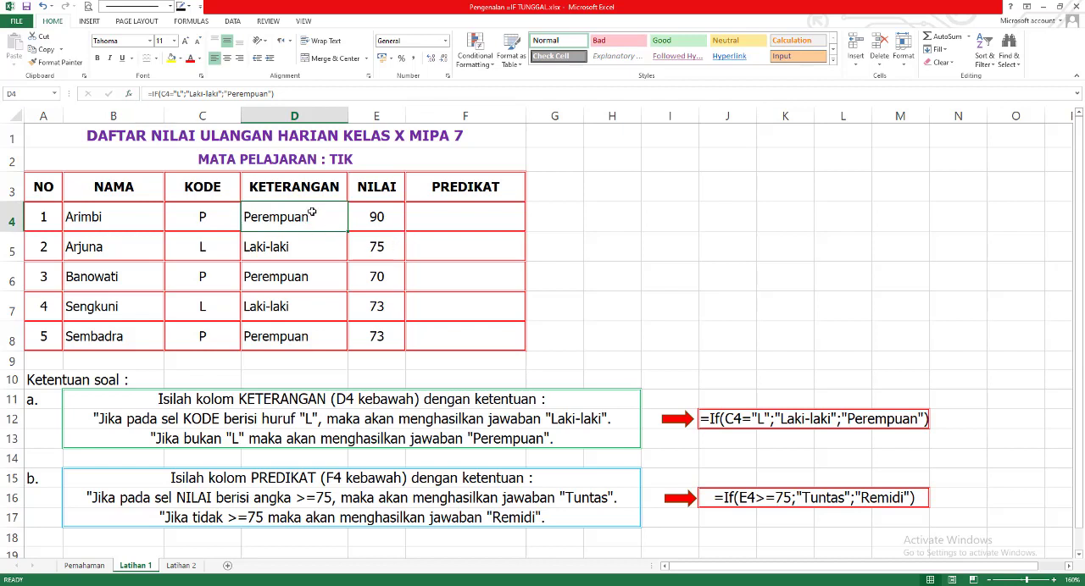
- Clear the KETERANGAN formulas from cells D4 to D8
left_click_drag(312, 214, 308, 330)
key("Delete")
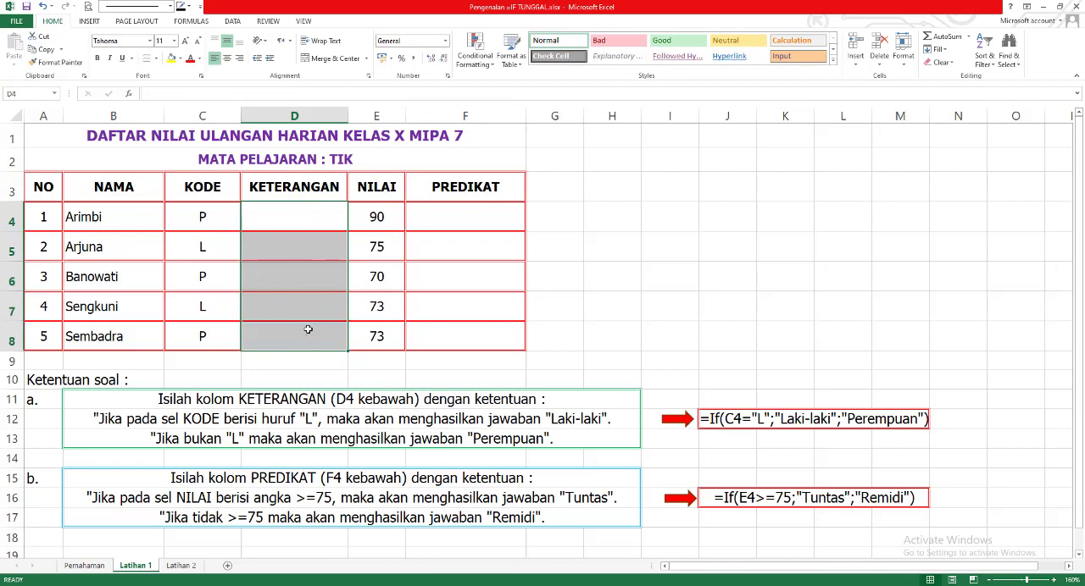
- Insert the IF function in cell D4 and set its logical test to C4="L"
left_click(301, 217)
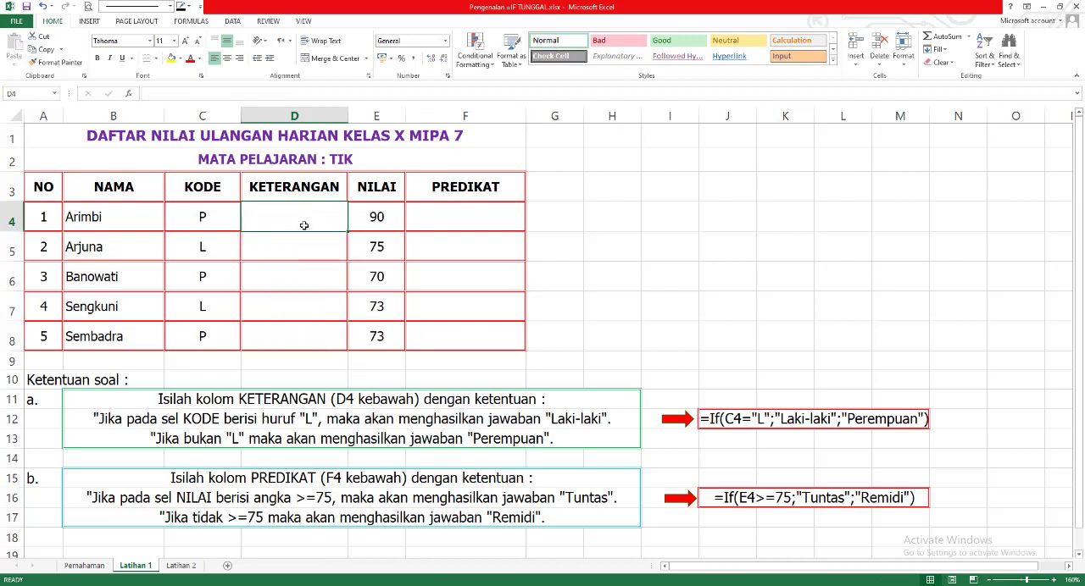
left_click(129, 92)
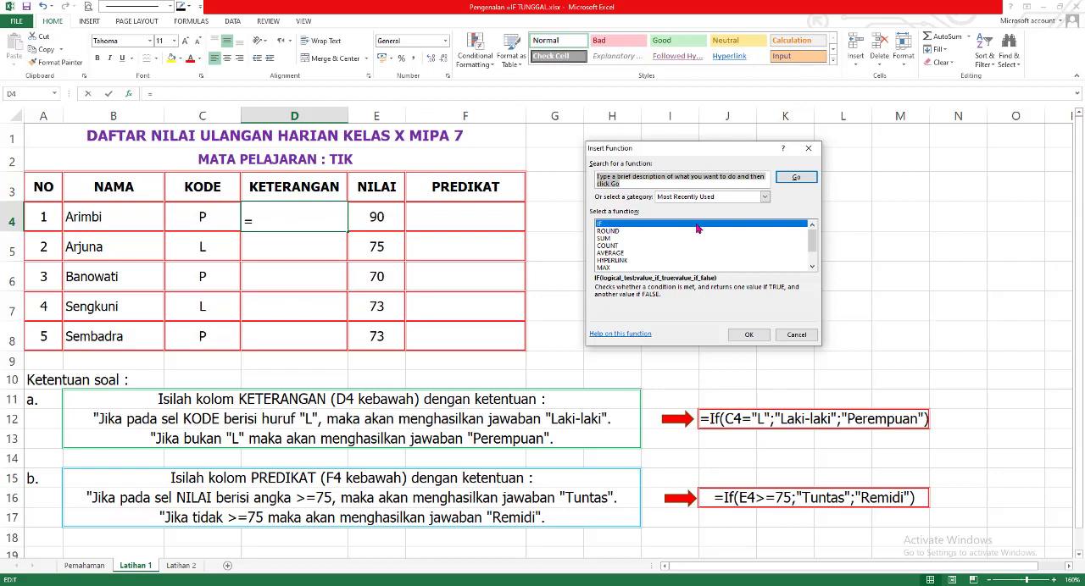
left_click(751, 337)
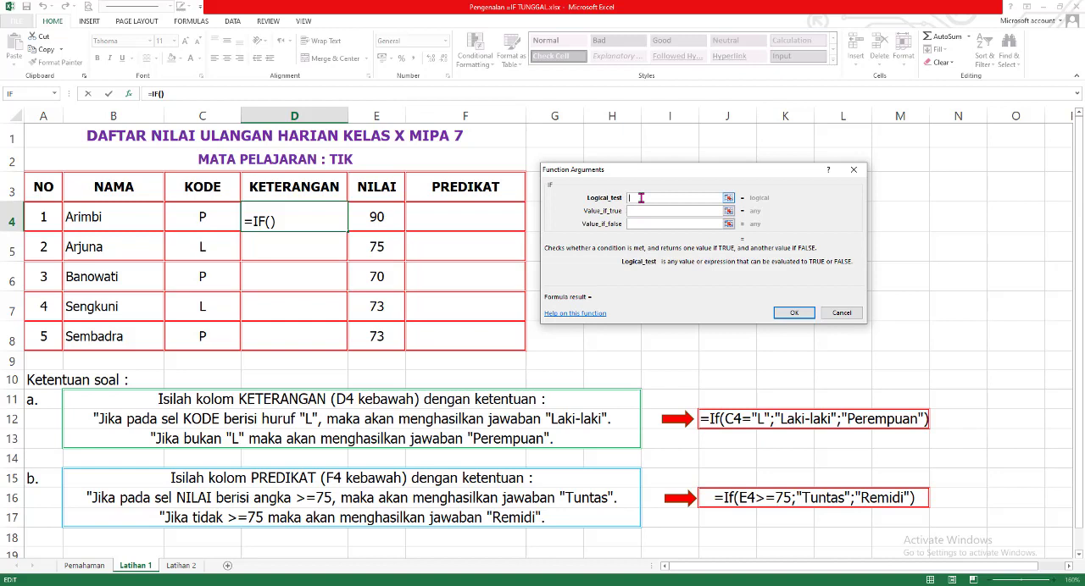
left_click(215, 220)
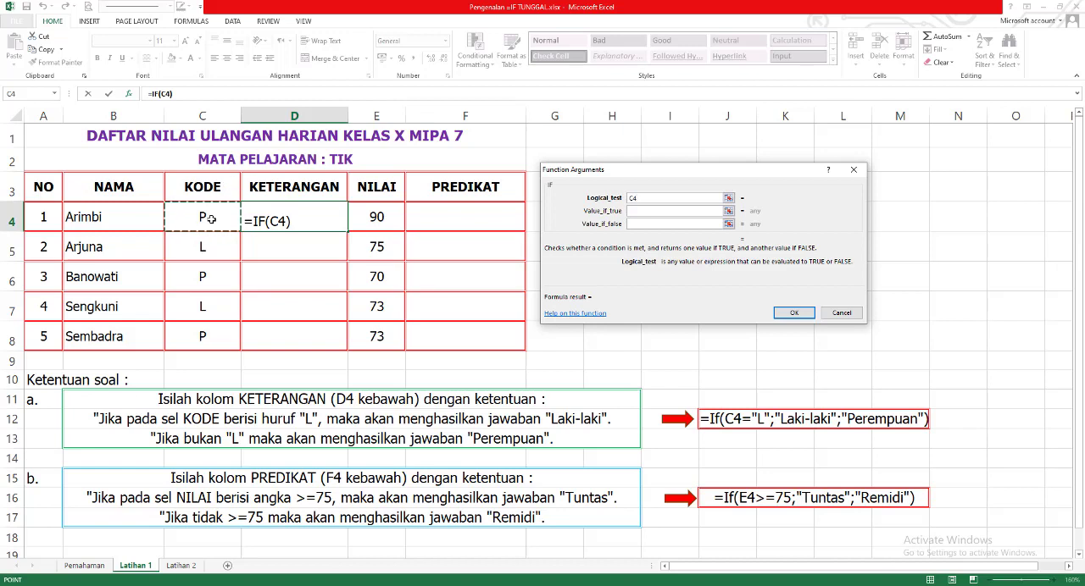
left_click(648, 198)
type("=")
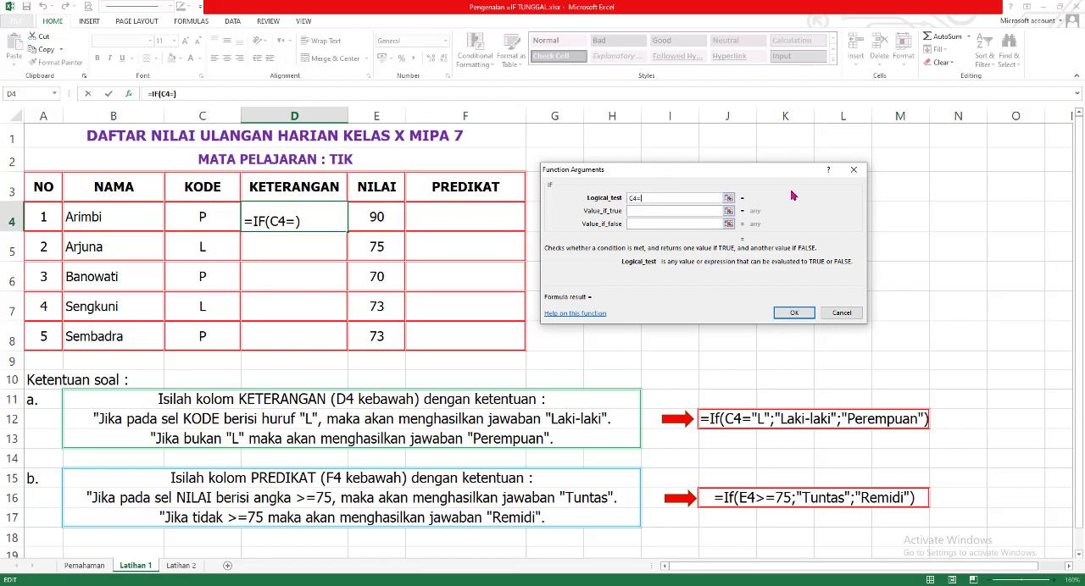
type("\"L\"")
- Set the IF function's value if true to "LAKI-LAKI"
left_click(650, 210)
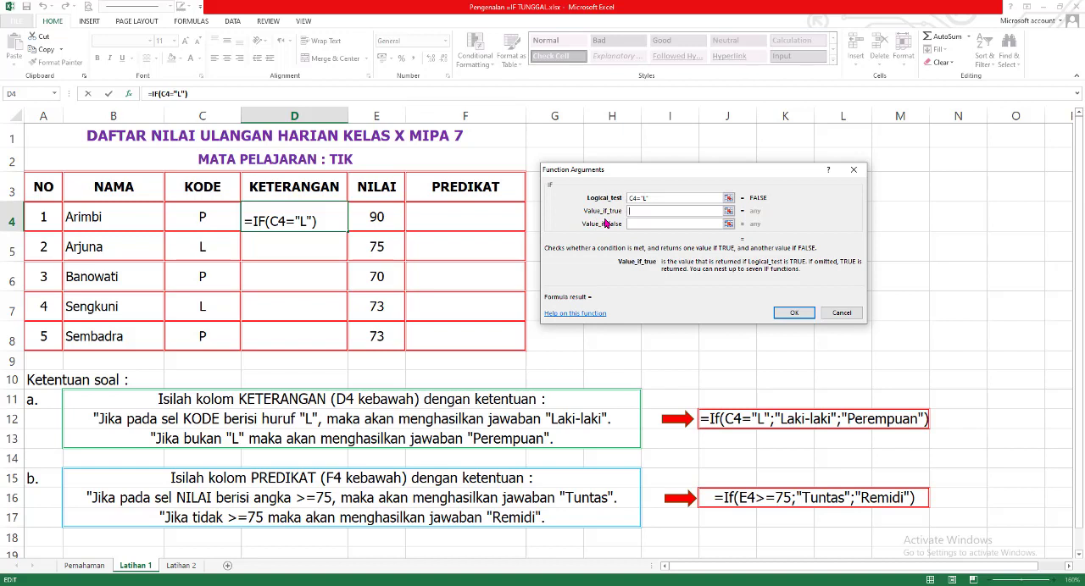
type("\"LAKI-LAKI")
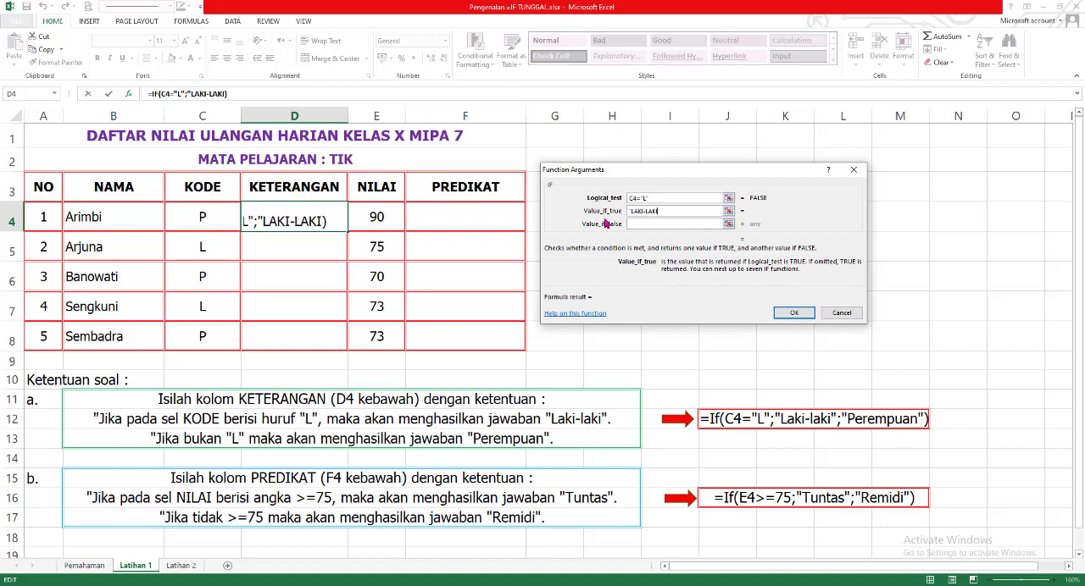
type("\"")
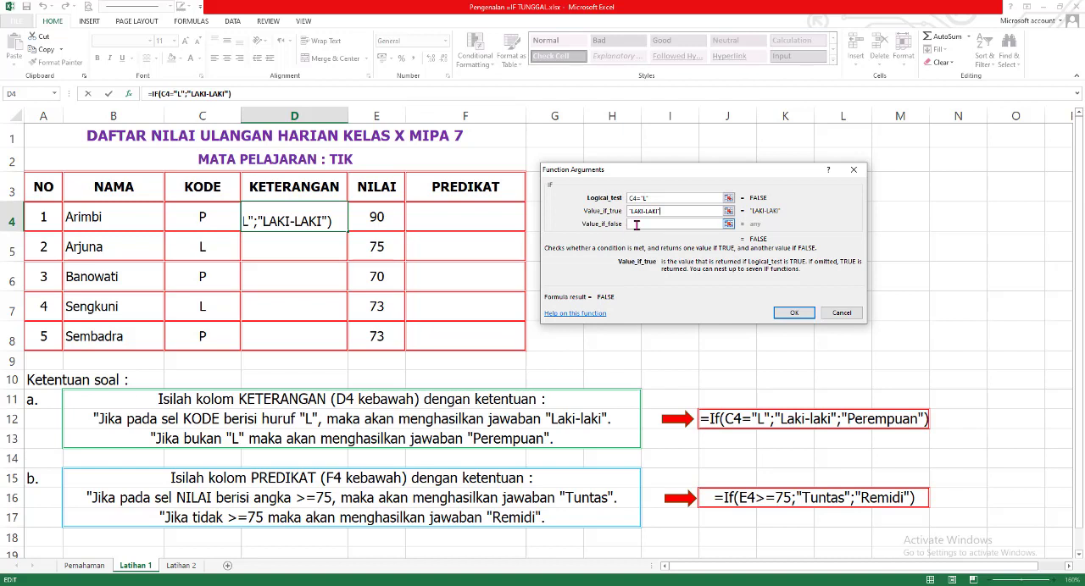
- Set the value if false to "PEREMPUAN" and apply the IF function to cell D4
left_click(641, 225)
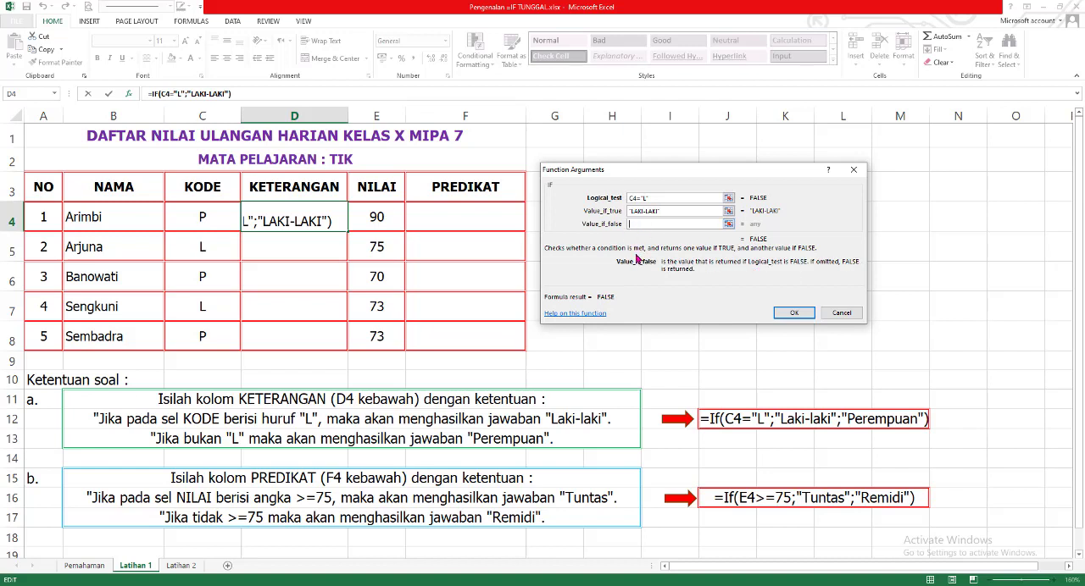
type("\"PEREMPAUN")
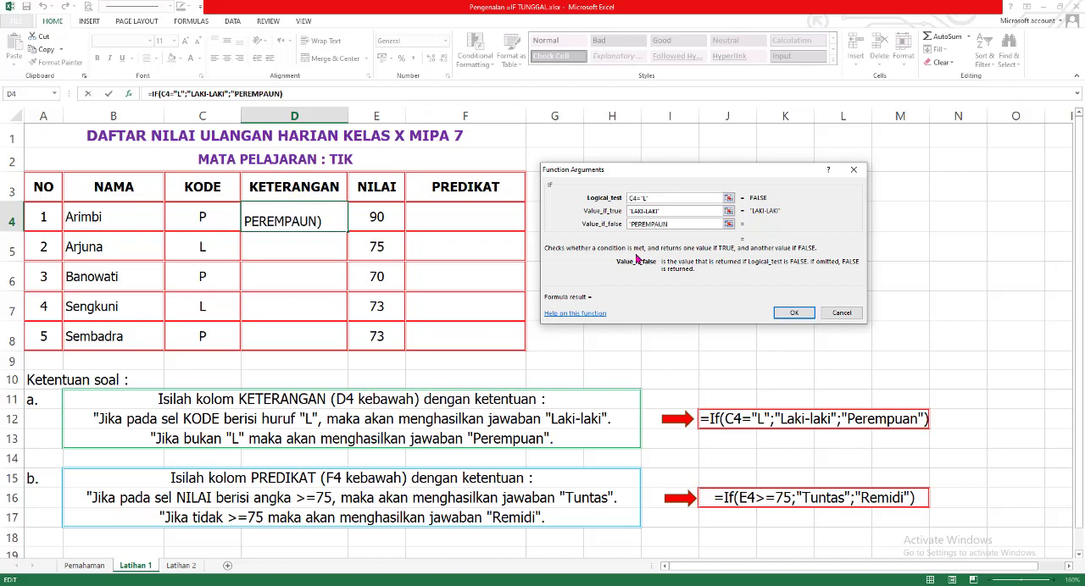
key("BackSpace")
key("BackSpace")
key("BackSpace")
type("UAN\"")
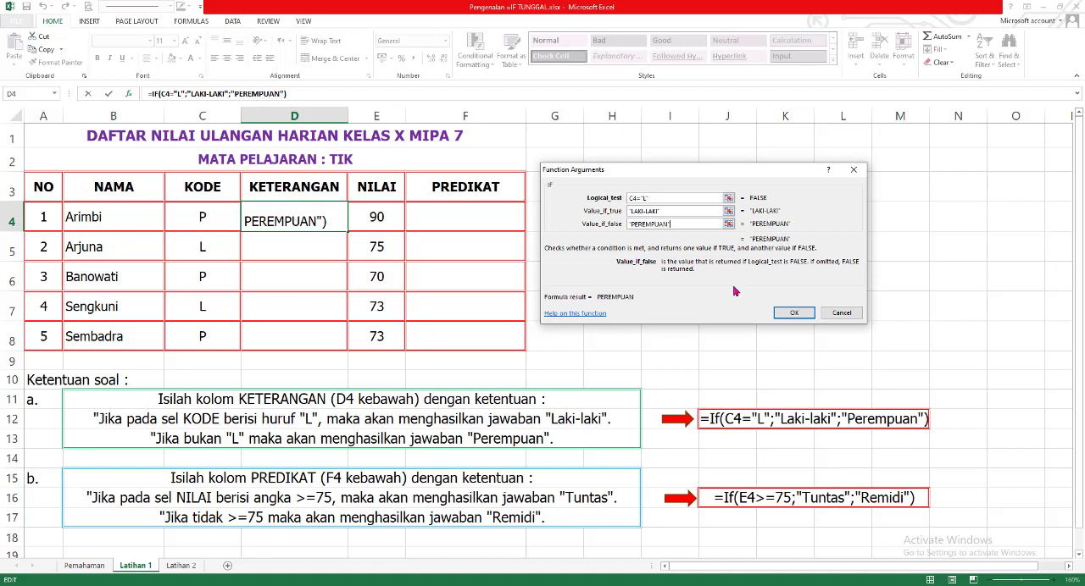
left_click(800, 313)
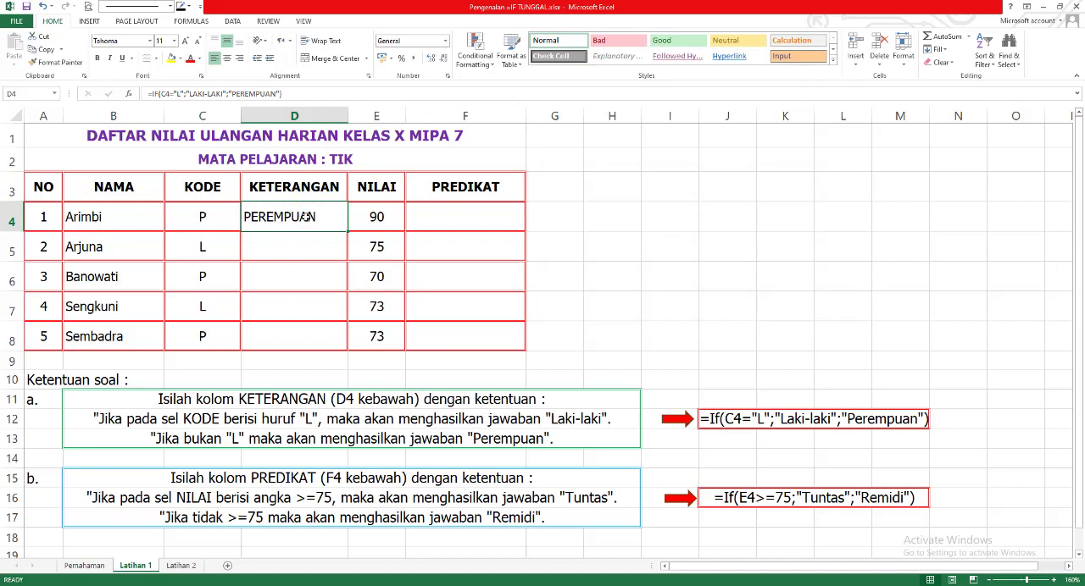
- Review the formula in D4 and fill it down the KETERANGAN column through D8
double_click(334, 219)
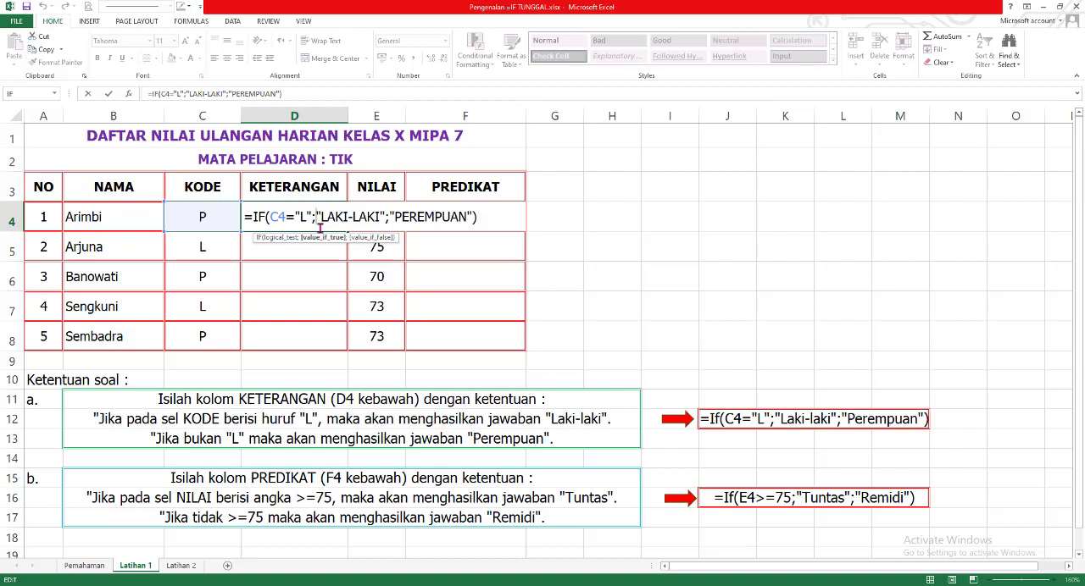
key("Return")
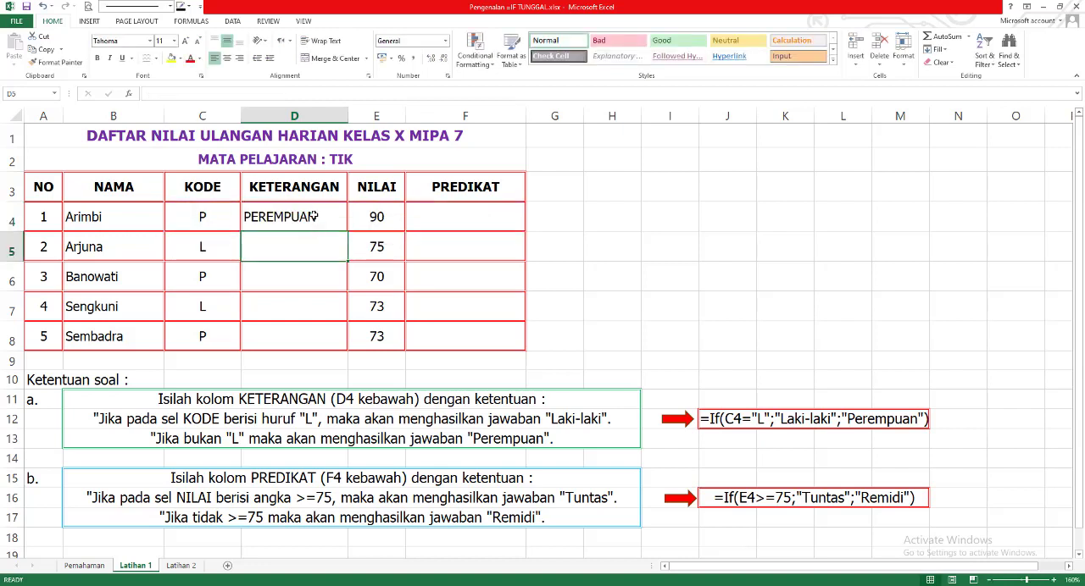
left_click(313, 213)
left_click_drag(347, 232, 337, 348)
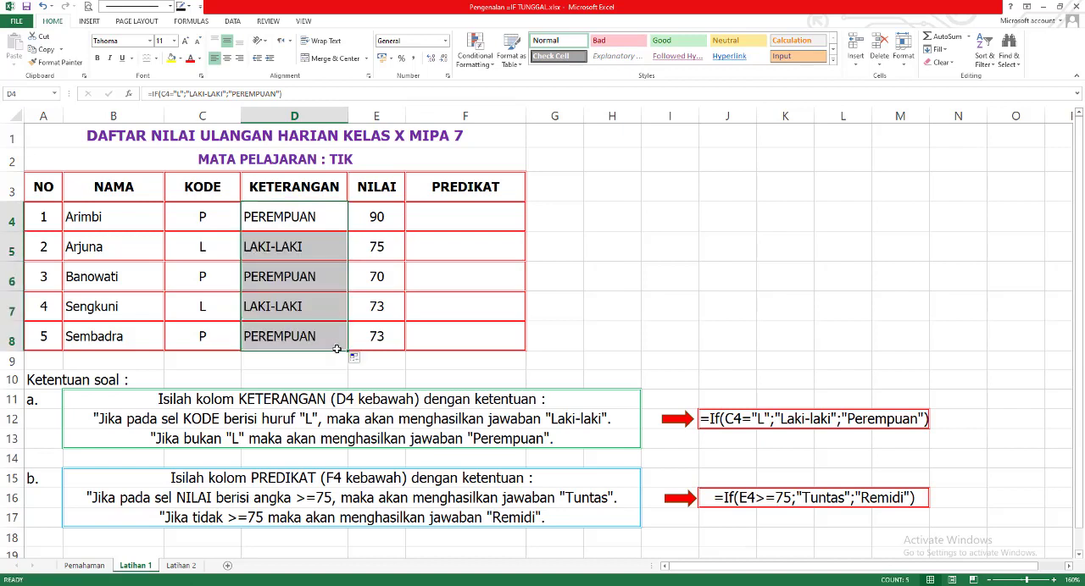
- Inspect the KETERANGAN formulas in cells D7, D4 and D8
left_click(301, 304)
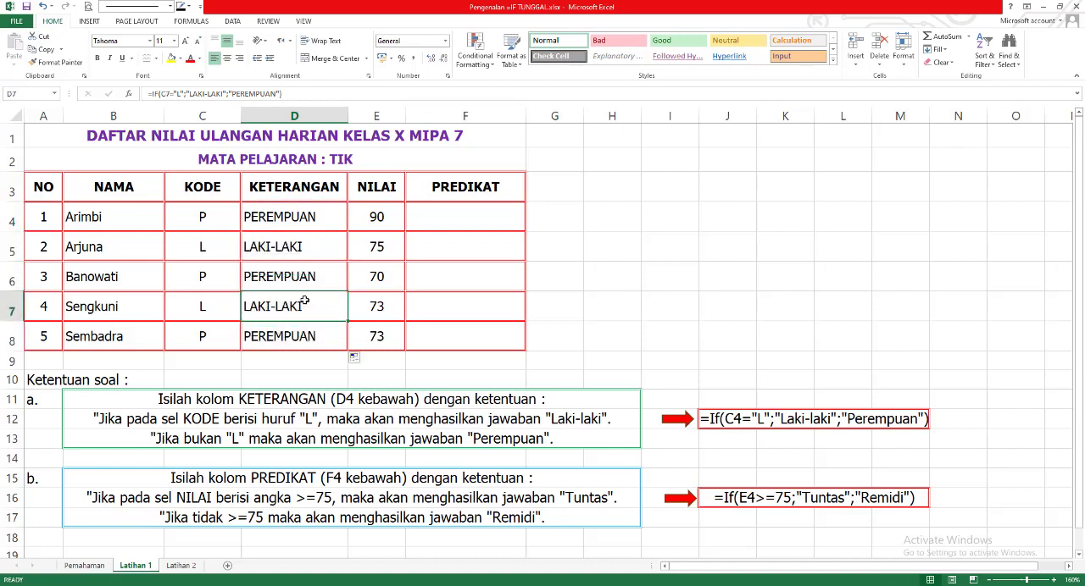
left_click(300, 223)
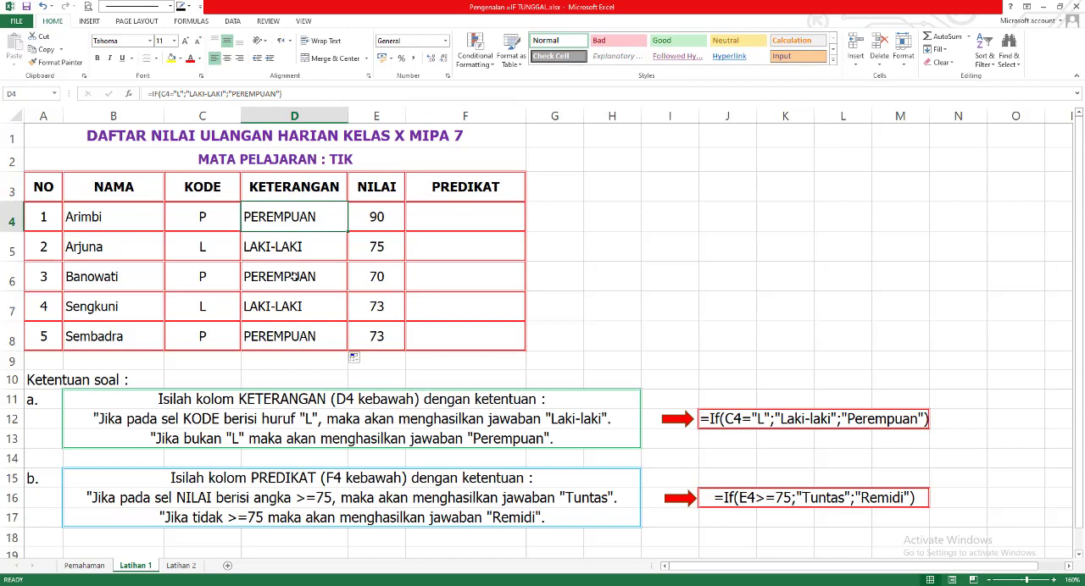
left_click(289, 339)
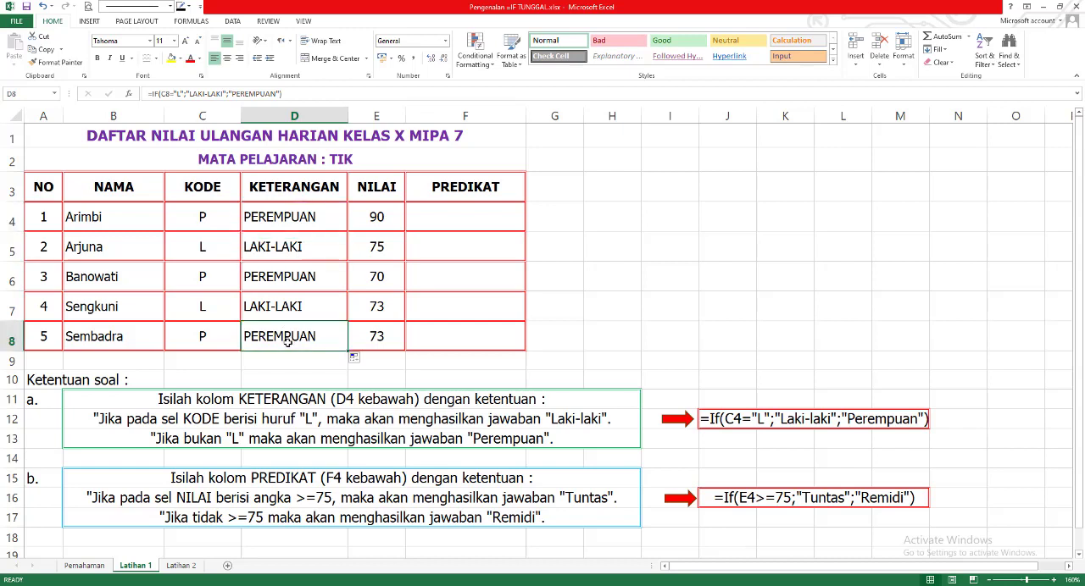
left_click(481, 219)
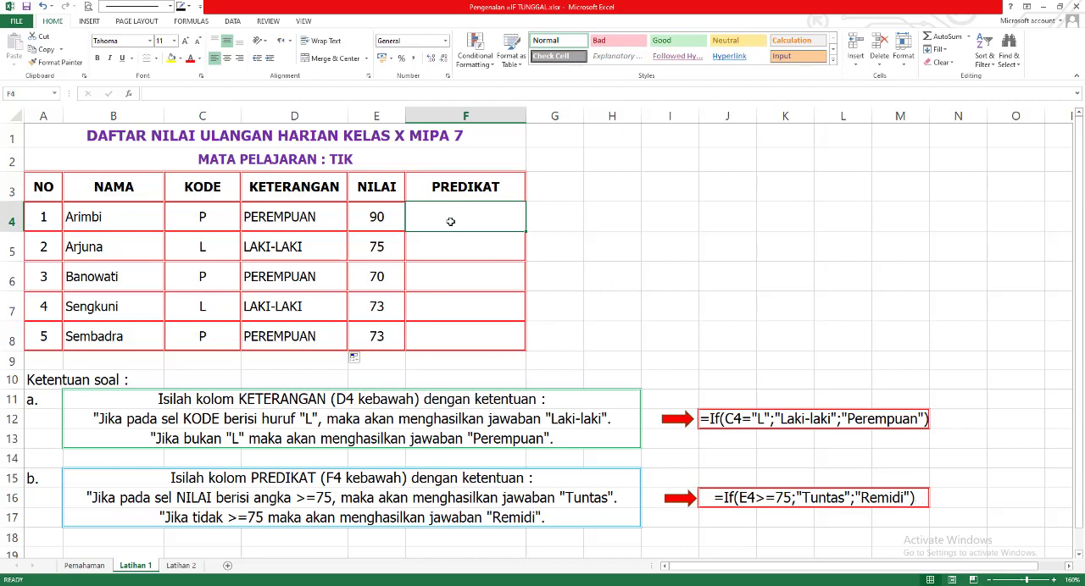
type("=IF")
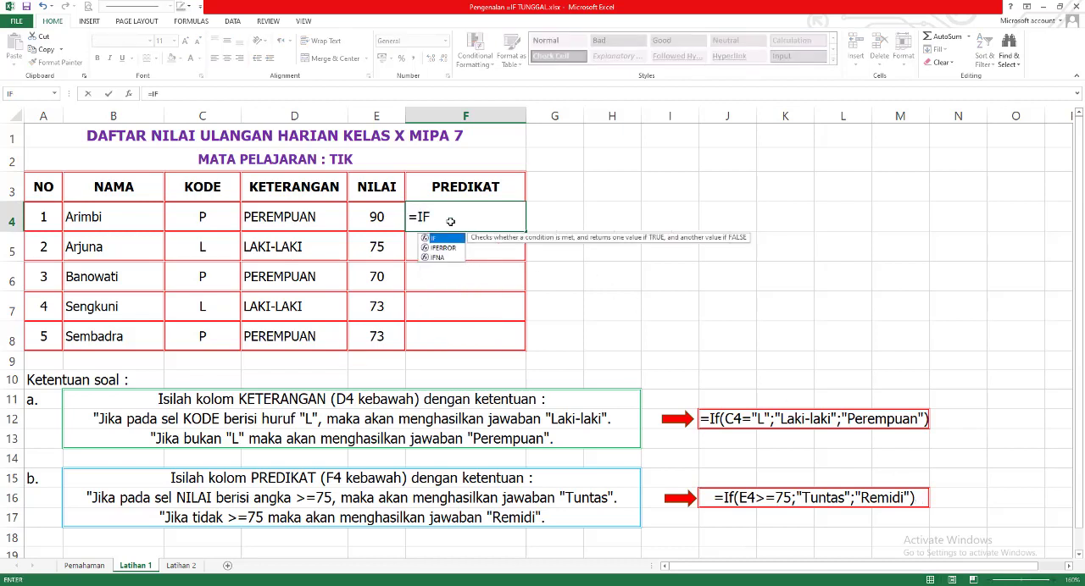
left_click(393, 219)
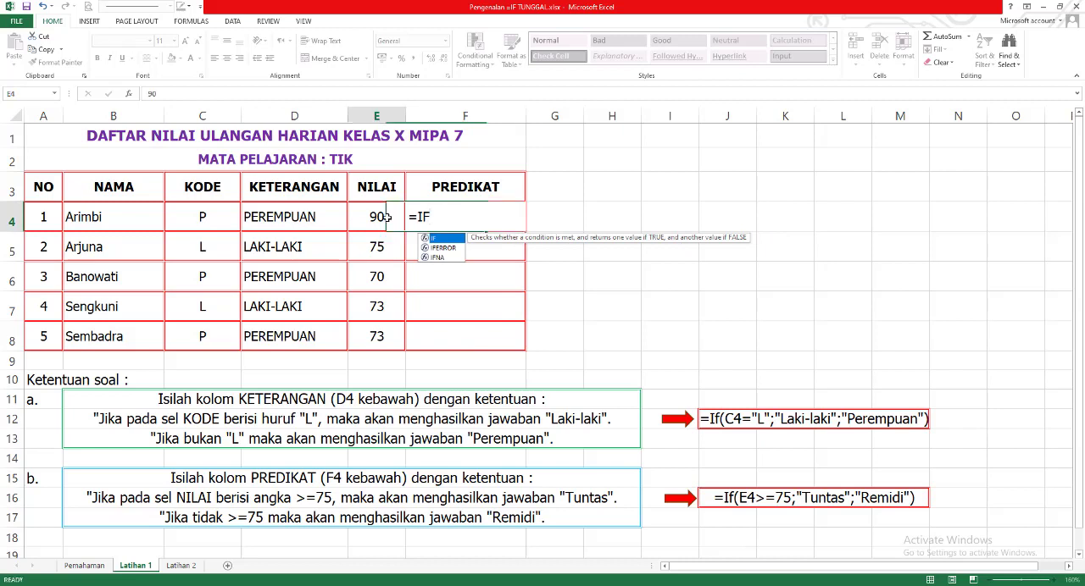
- Start an IF formula in PREDIKAT cell F4 with the condition E4>=75
left_click(496, 218)
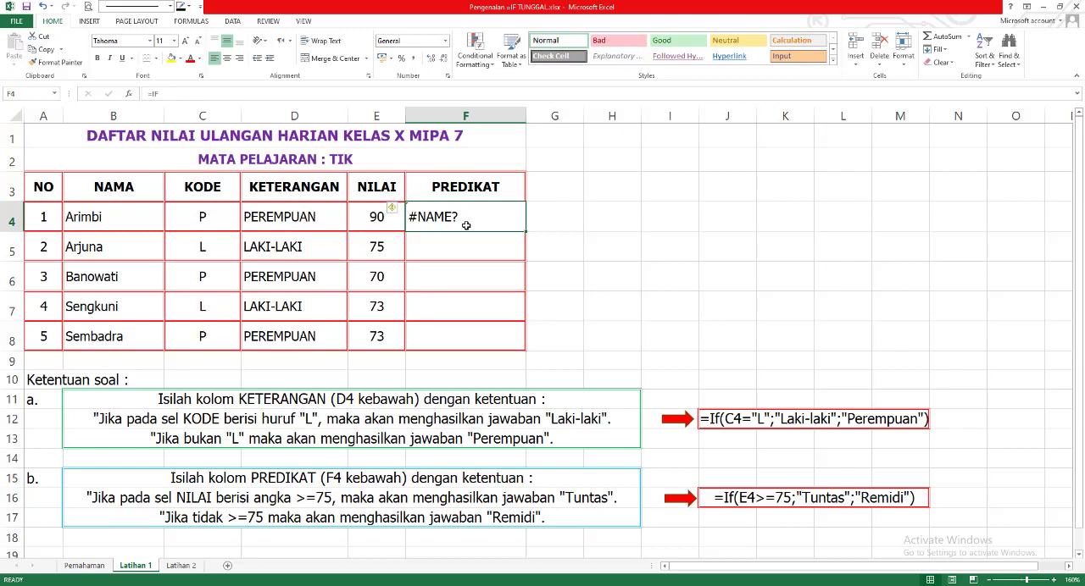
type("=")
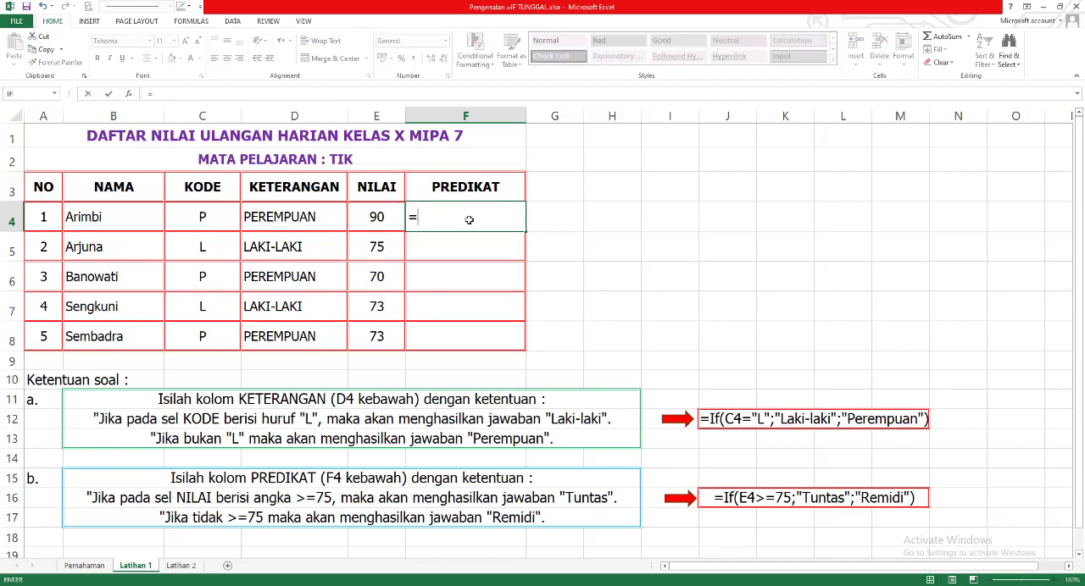
type("IF(")
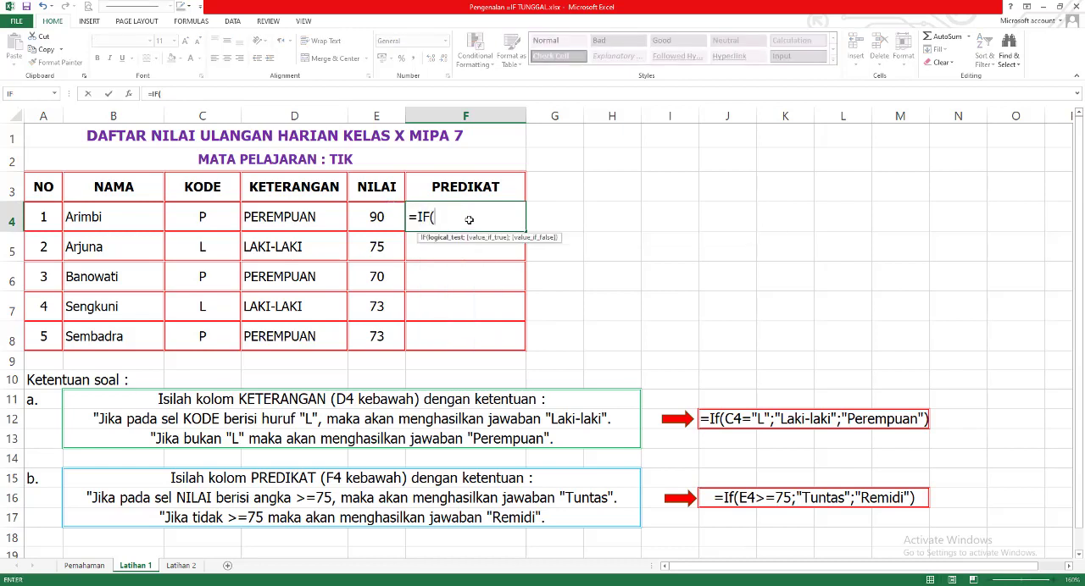
left_click(381, 219)
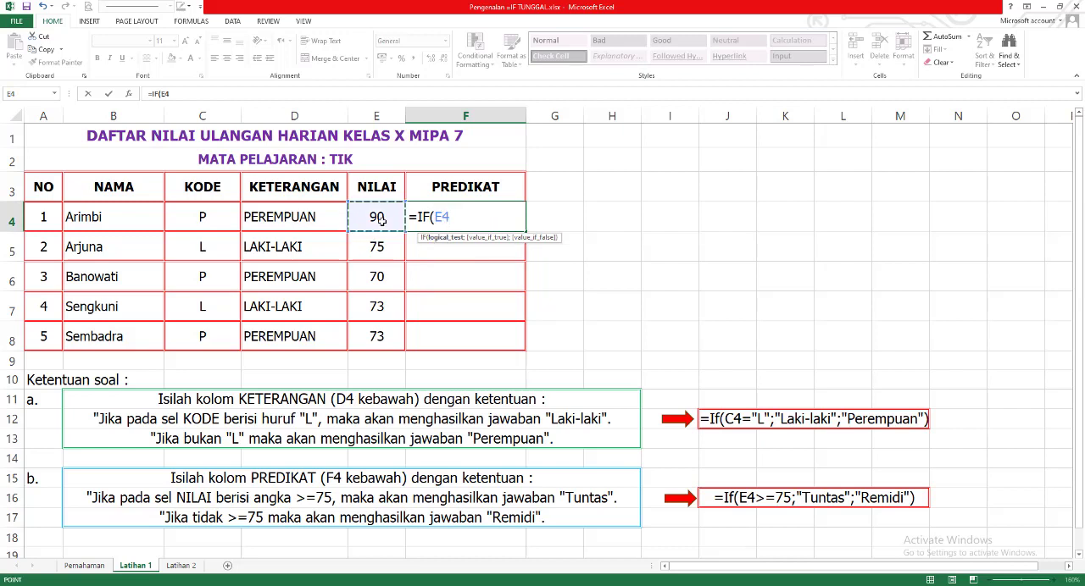
type(">=75")
type(";")
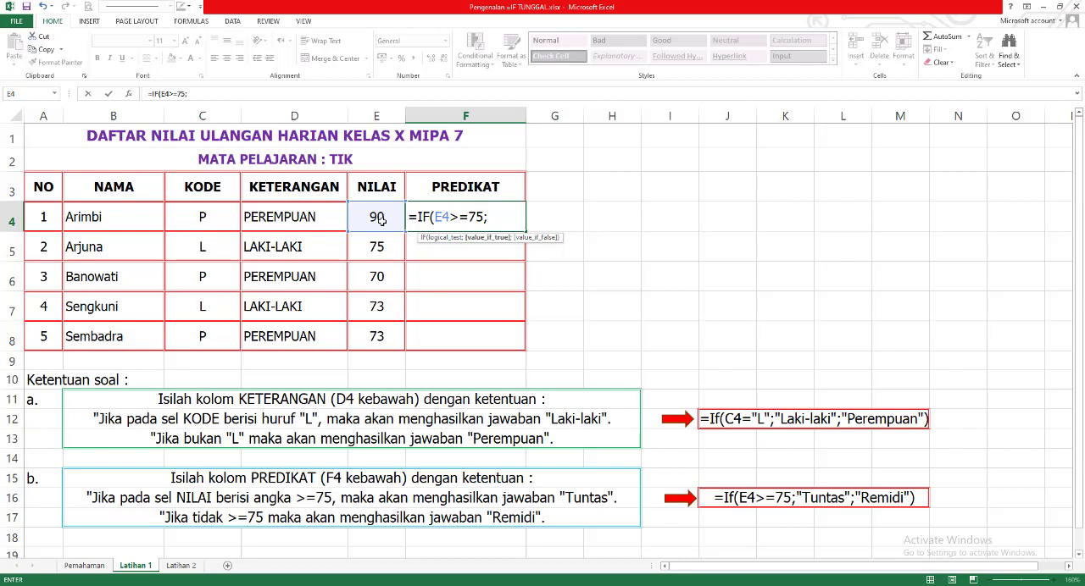
- Complete the F4 formula with "TUNTAS" as the true result and "REMIDI" as the false result
type("\"")
type("TUNTAS")
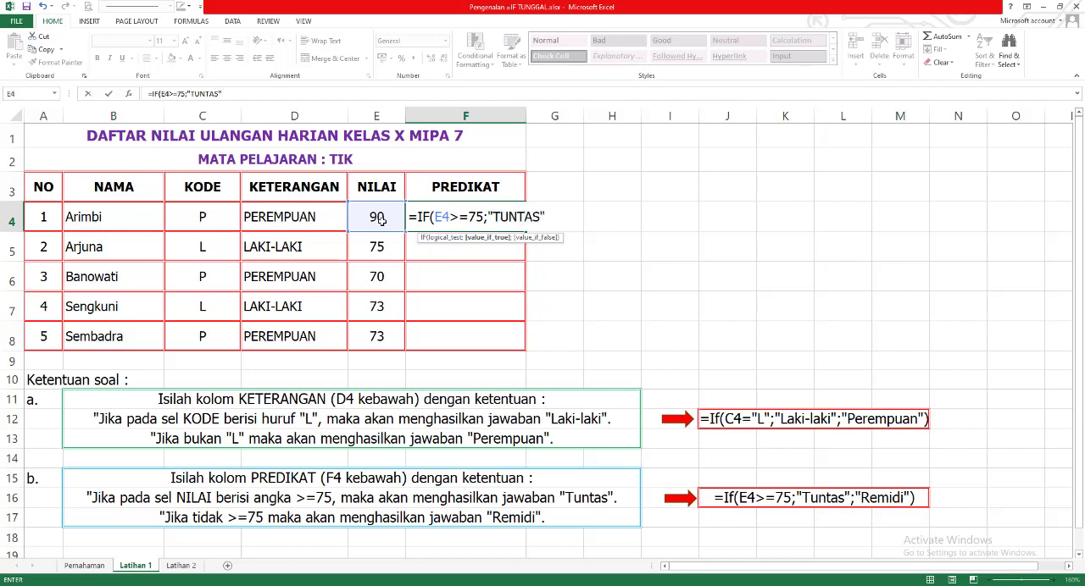
type("\";\"REMIDI")
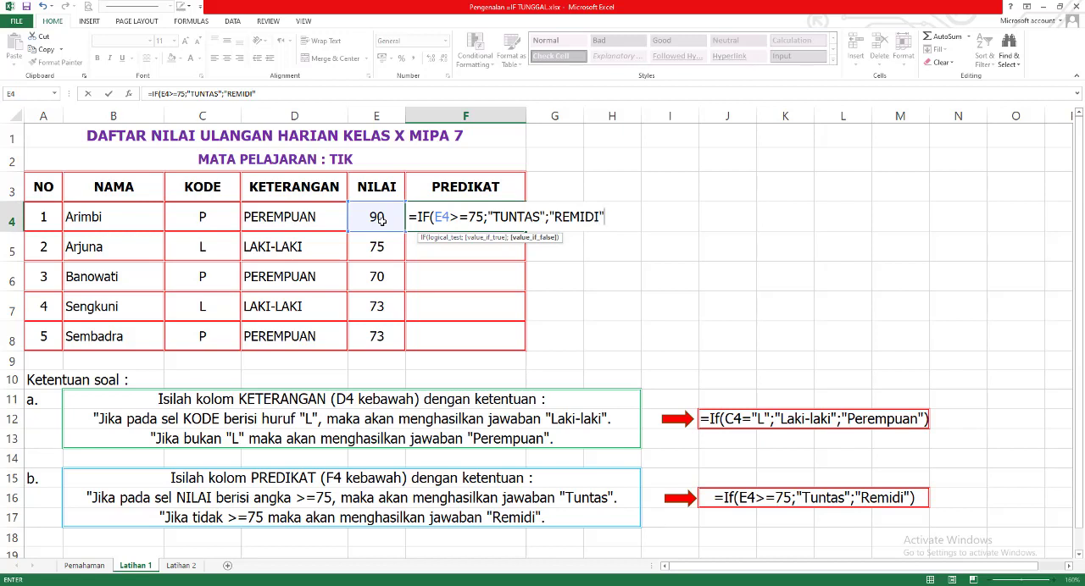
type("\")")
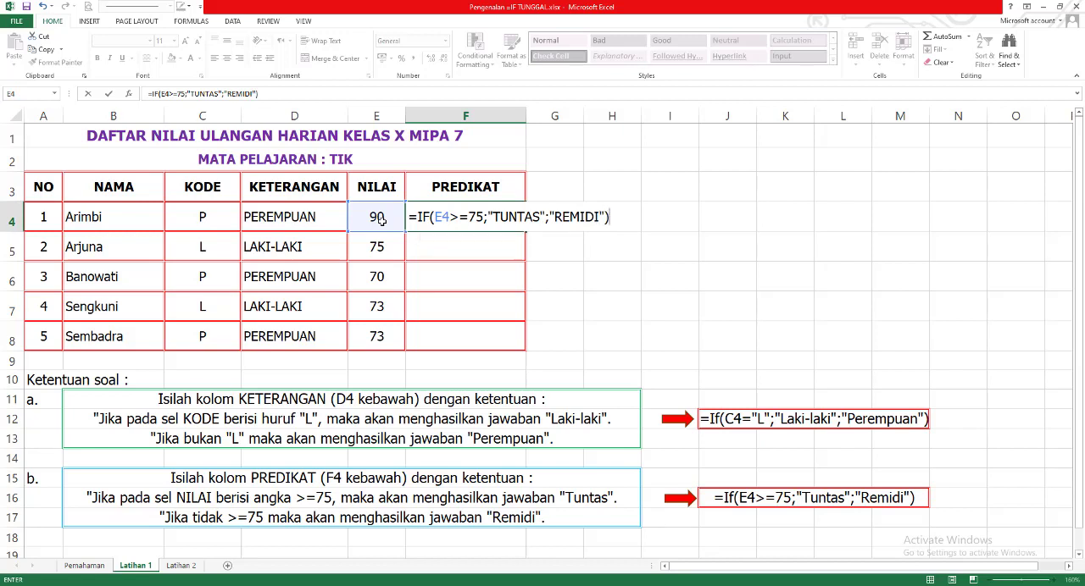
key("Return")
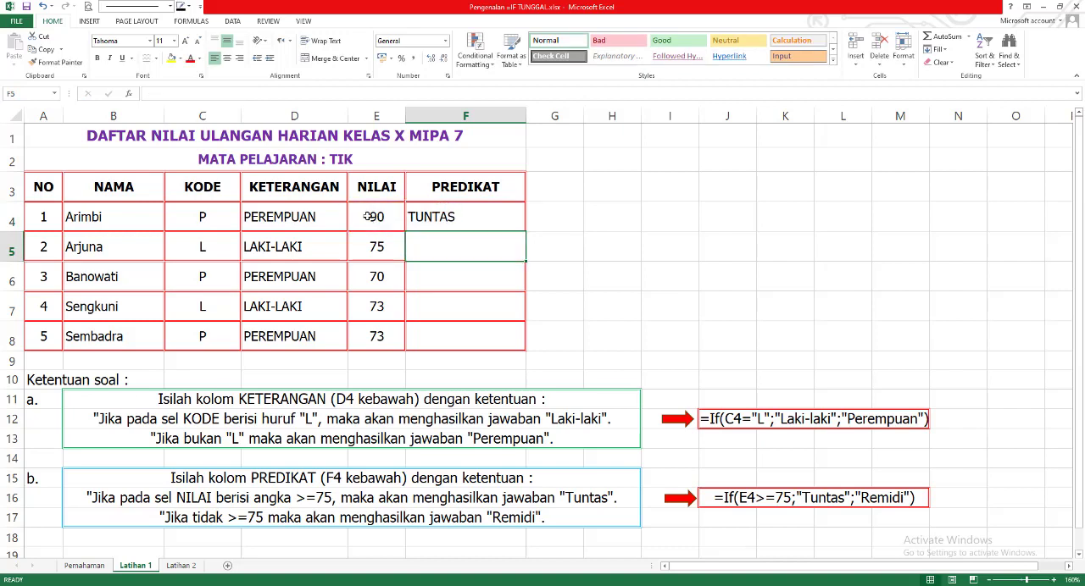
- Check the F4 formula against the model answer in row 16 and fill it down the PREDIKAT column through F8
left_click(476, 217)
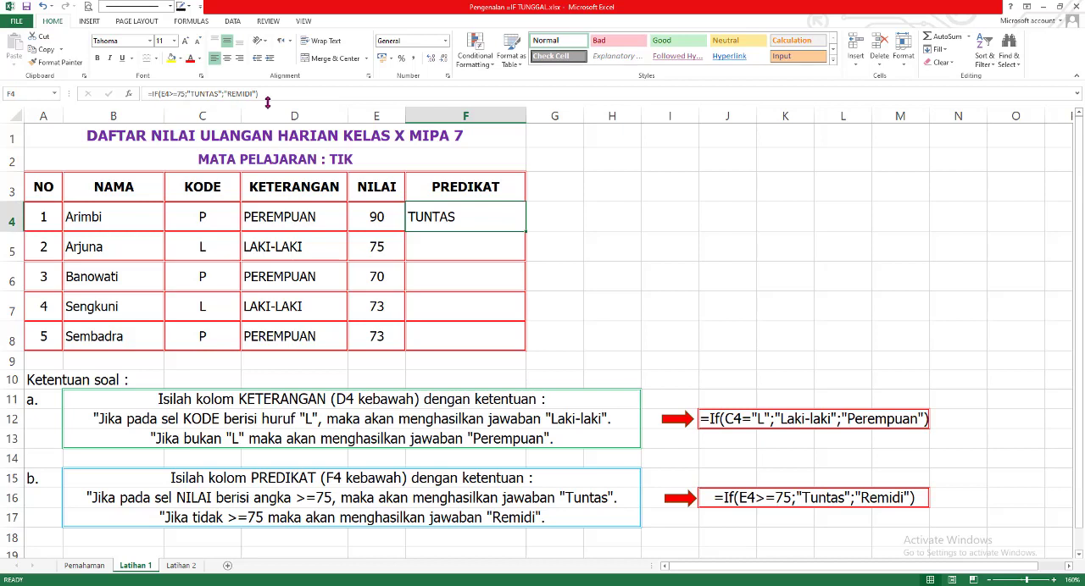
double_click(450, 216)
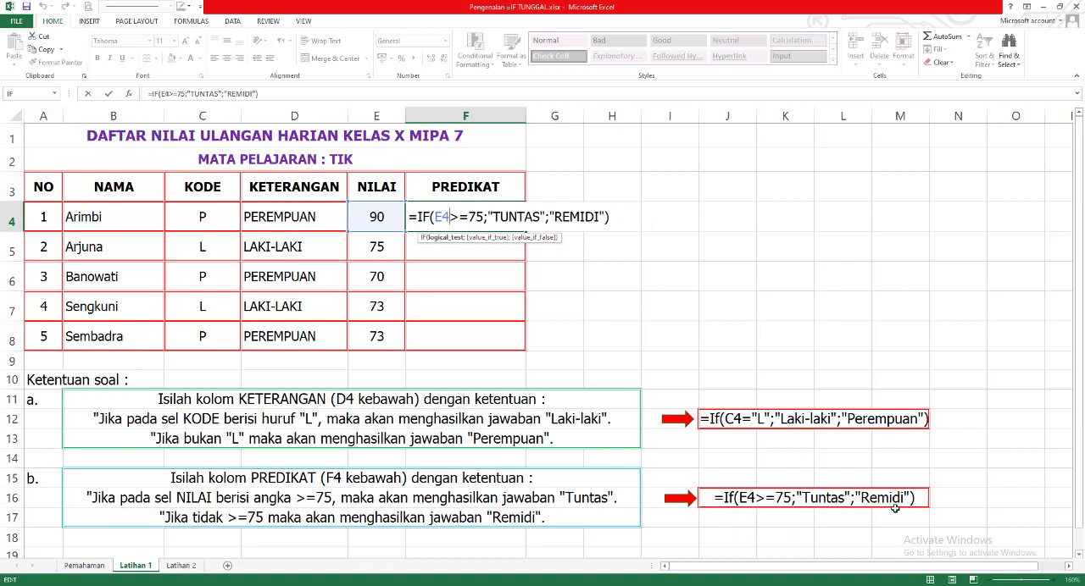
key("Return")
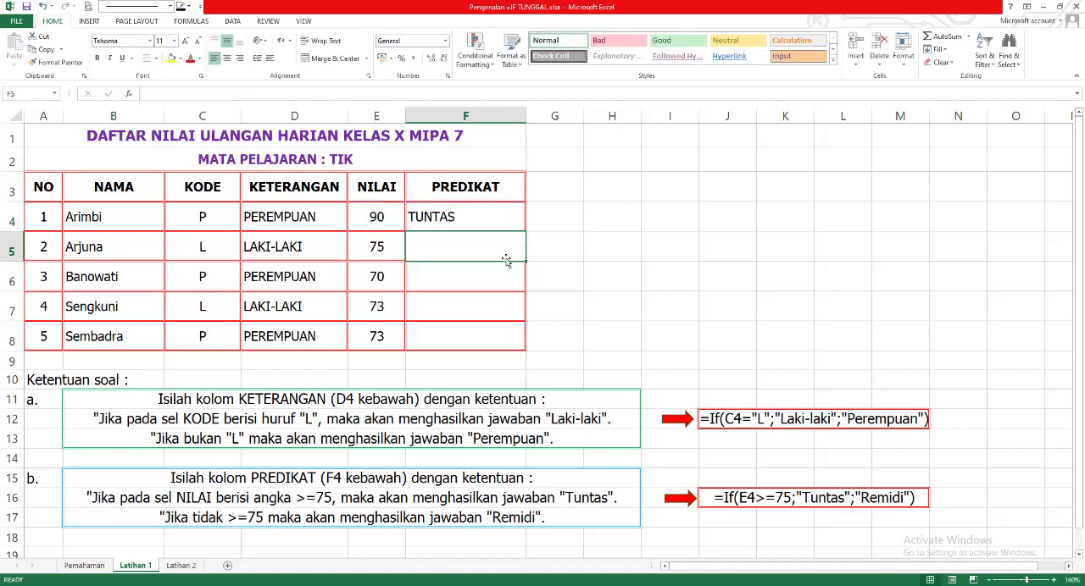
left_click(490, 221)
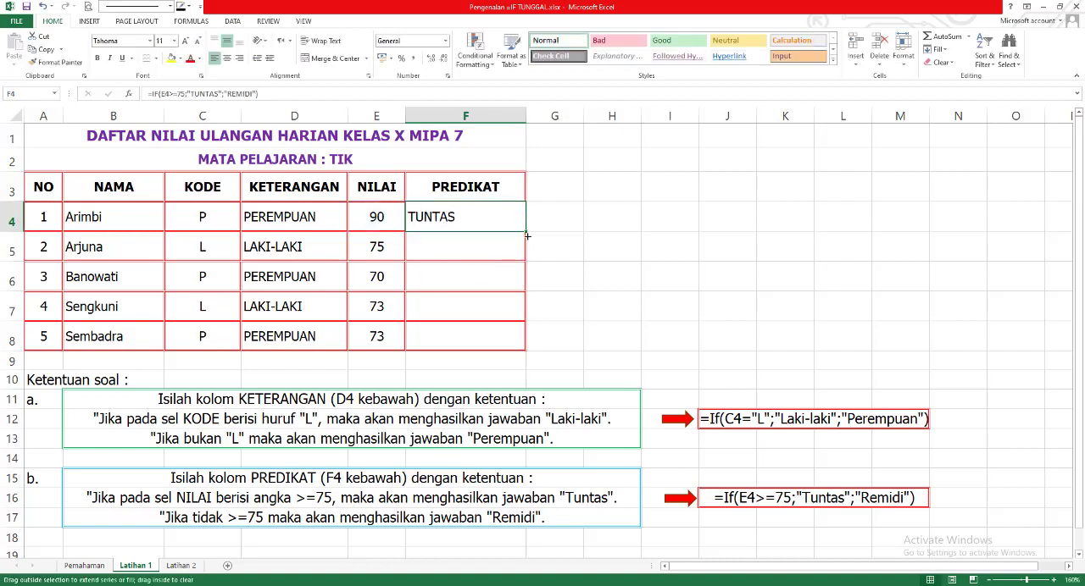
left_click_drag(526, 231, 519, 337)
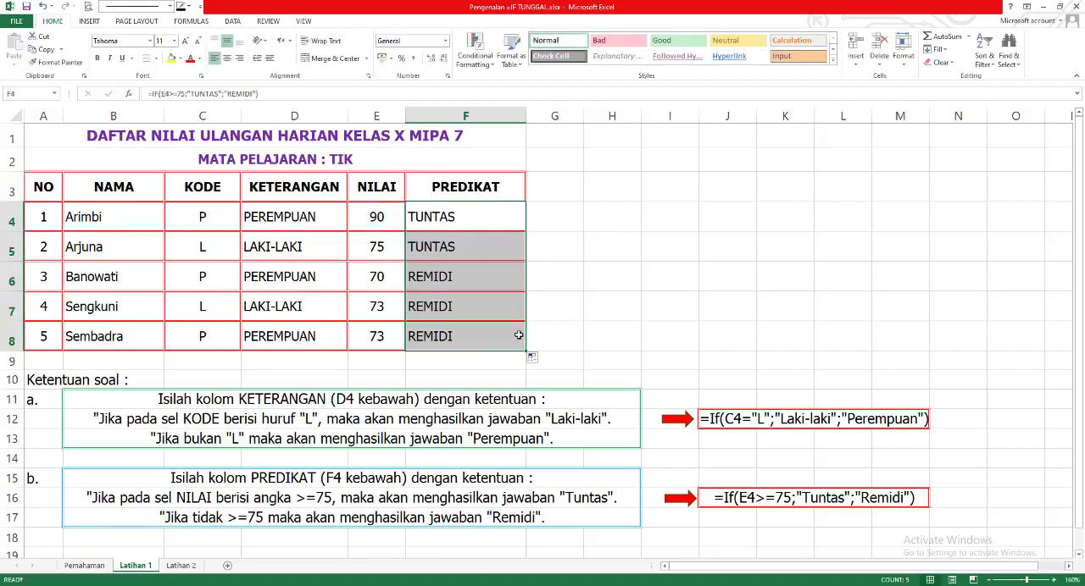
- Compare each NILAI score in E4:E8 with its PREDIKAT formula and result in F4:F8
left_click(449, 219)
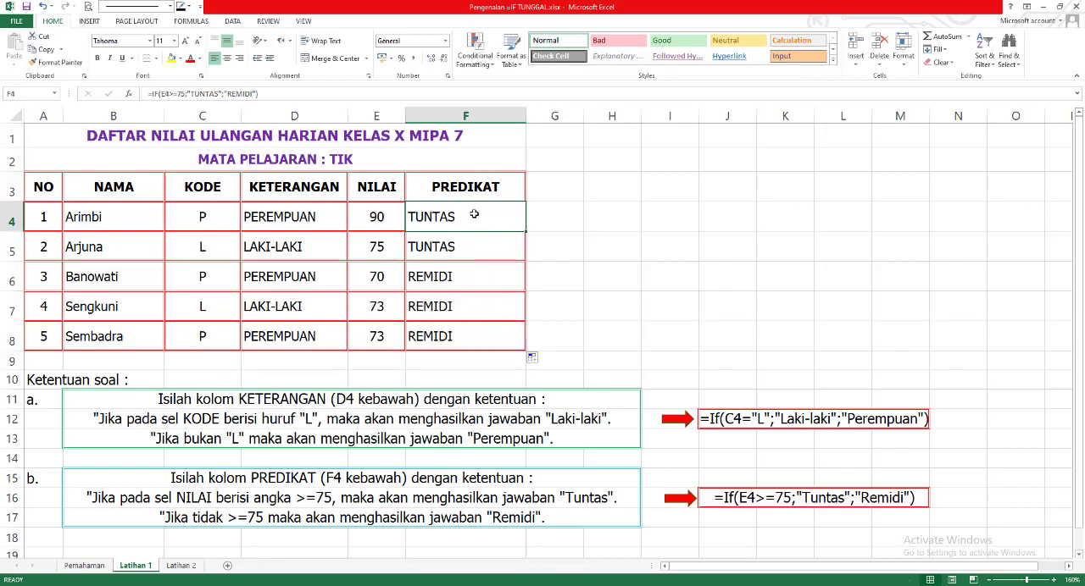
left_click(372, 218)
left_click(460, 221)
left_click(372, 254)
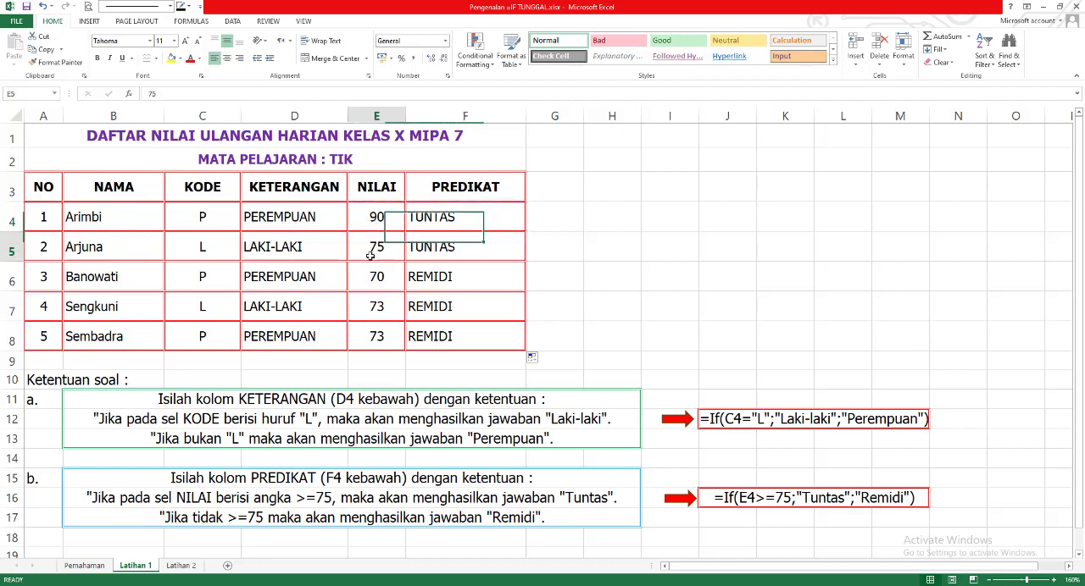
left_click(441, 251)
left_click(383, 252)
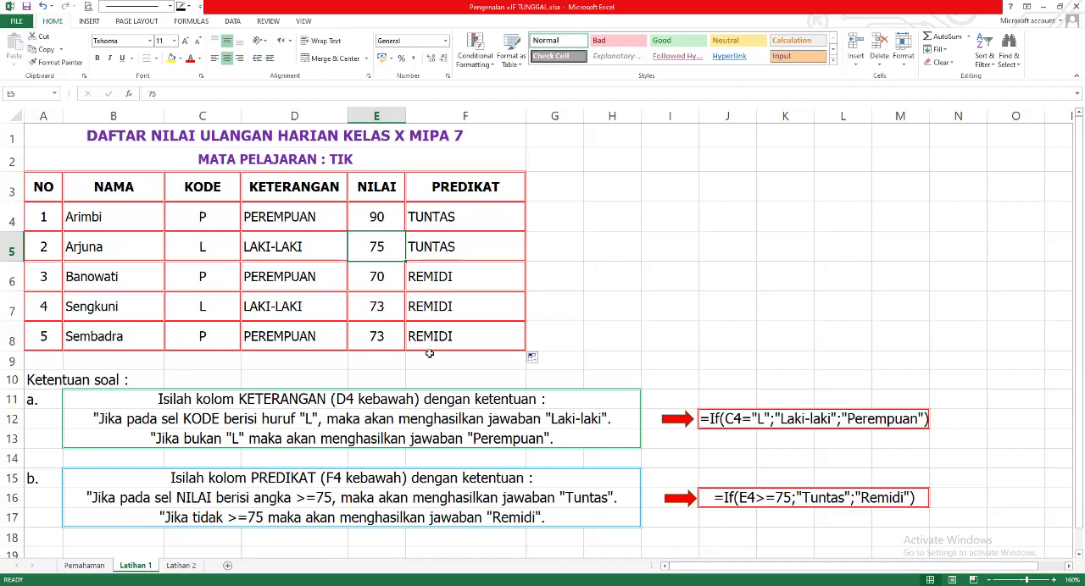
left_click(432, 249)
left_click(383, 279)
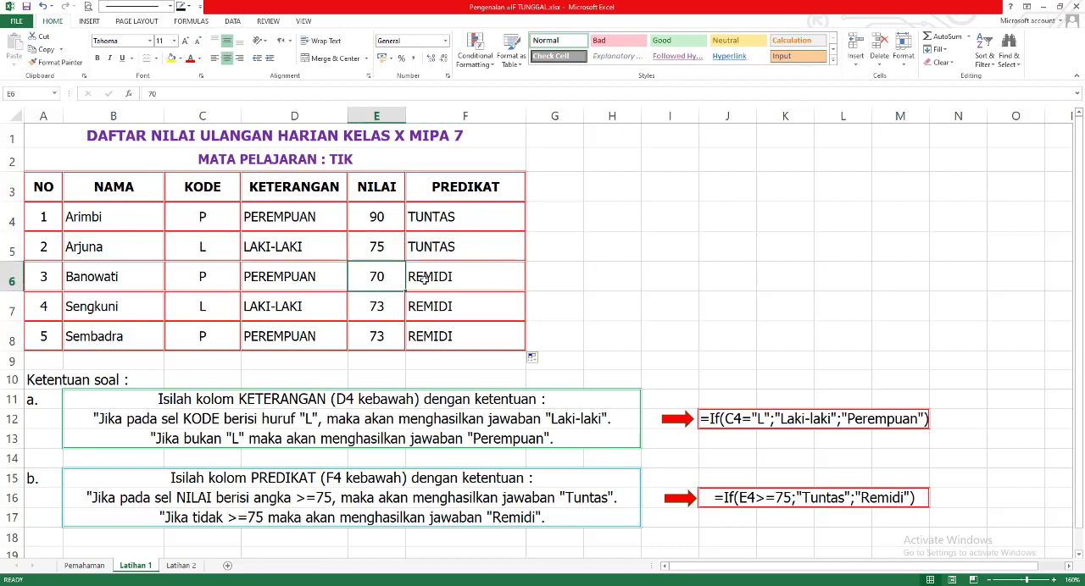
left_click(428, 280)
left_click(374, 311)
left_click(410, 317)
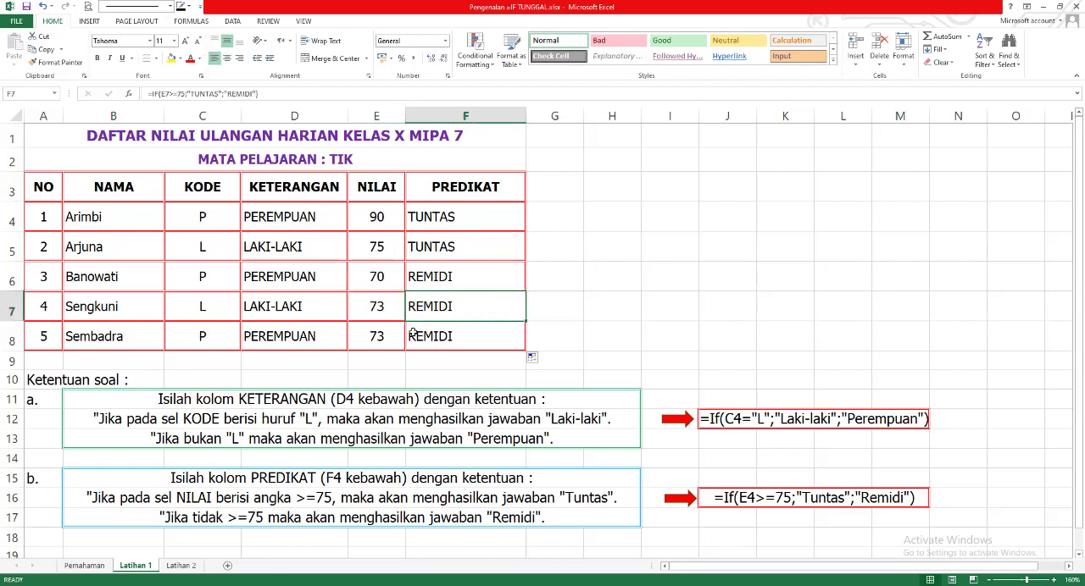
left_click(384, 341)
left_click(454, 342)
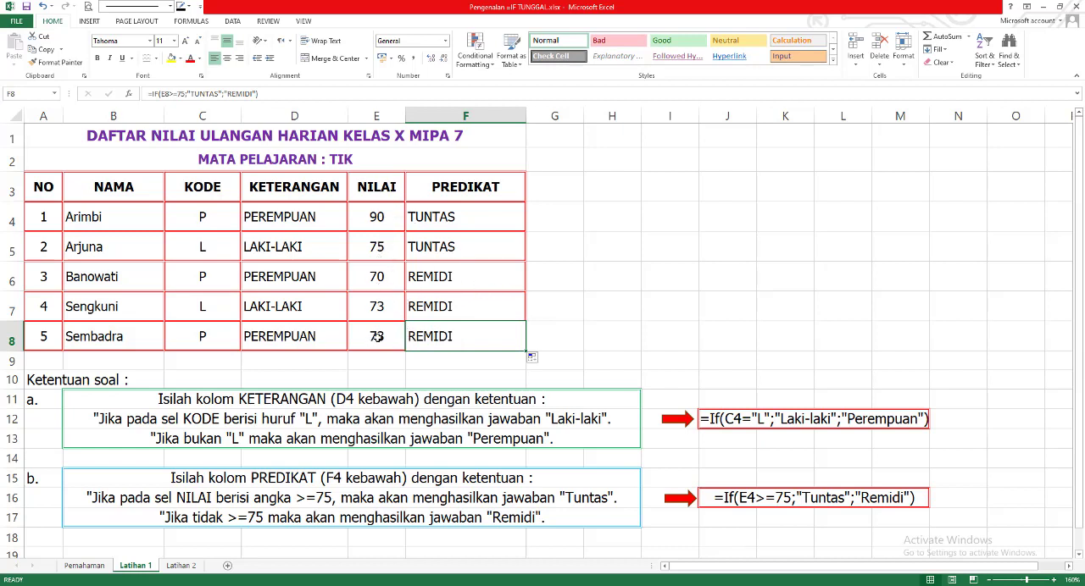
- Test the PREDIKAT formulas by setting the NILAI scores to 80 in E8 and 60 in E4, and check cell F4
left_click(375, 338)
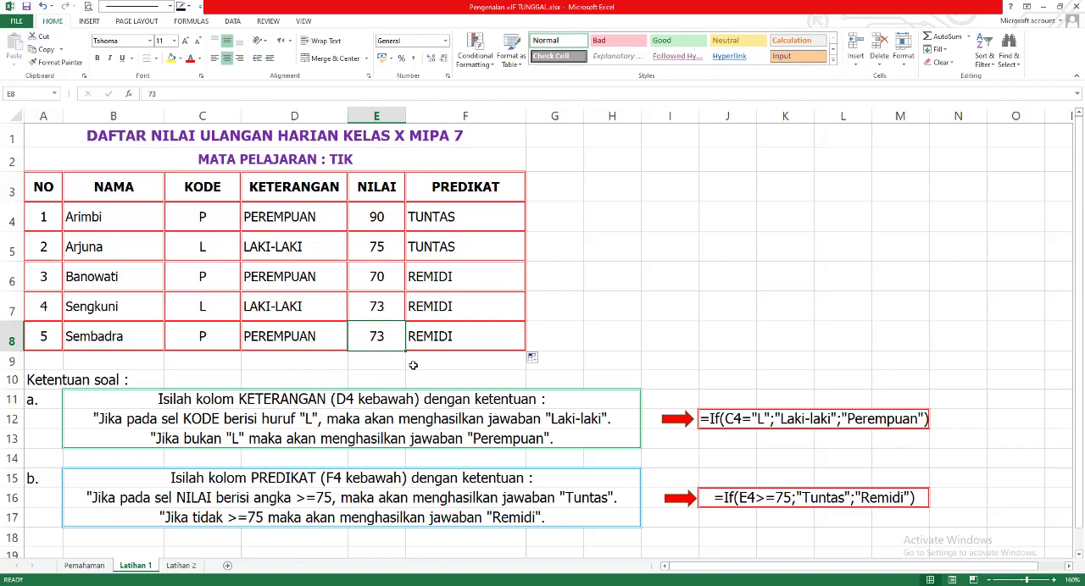
type("80")
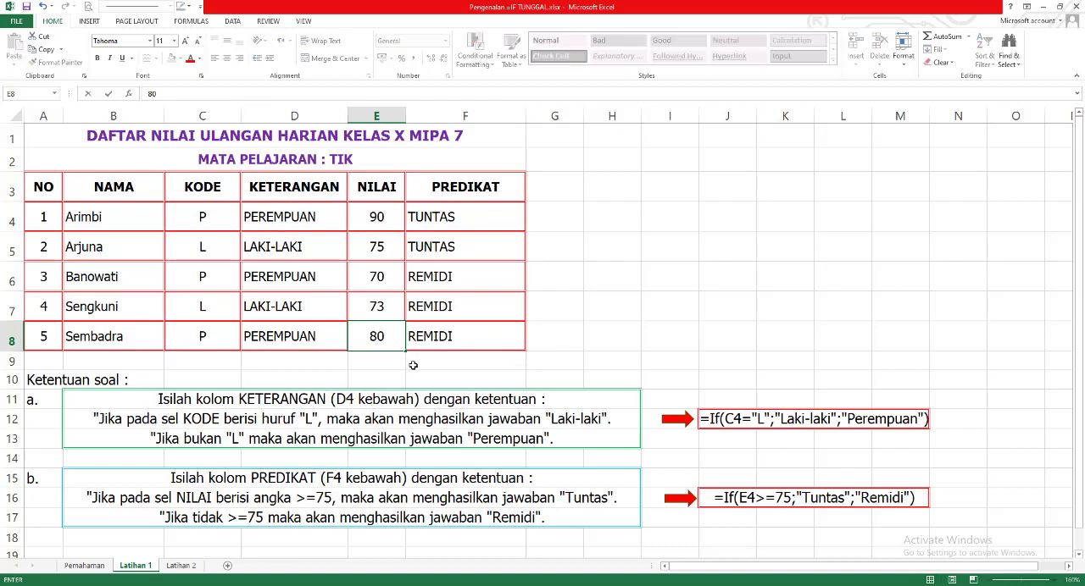
key("Return")
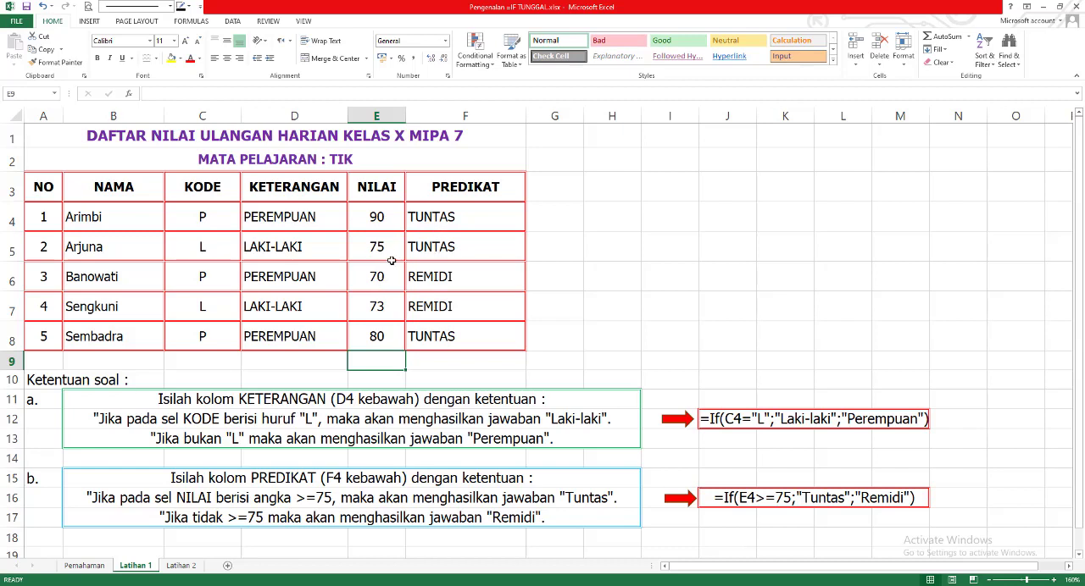
left_click(388, 218)
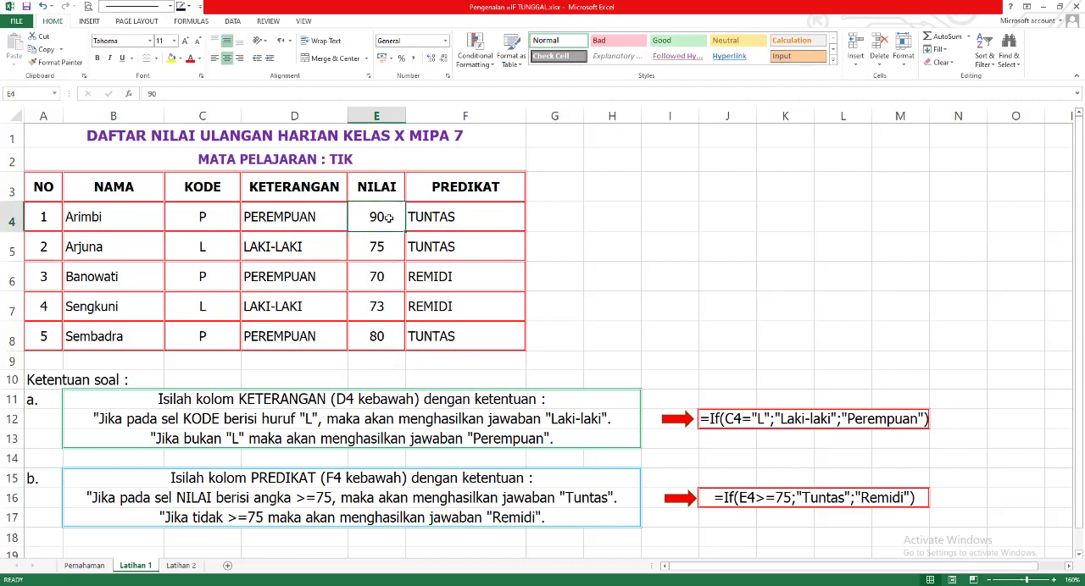
type("60")
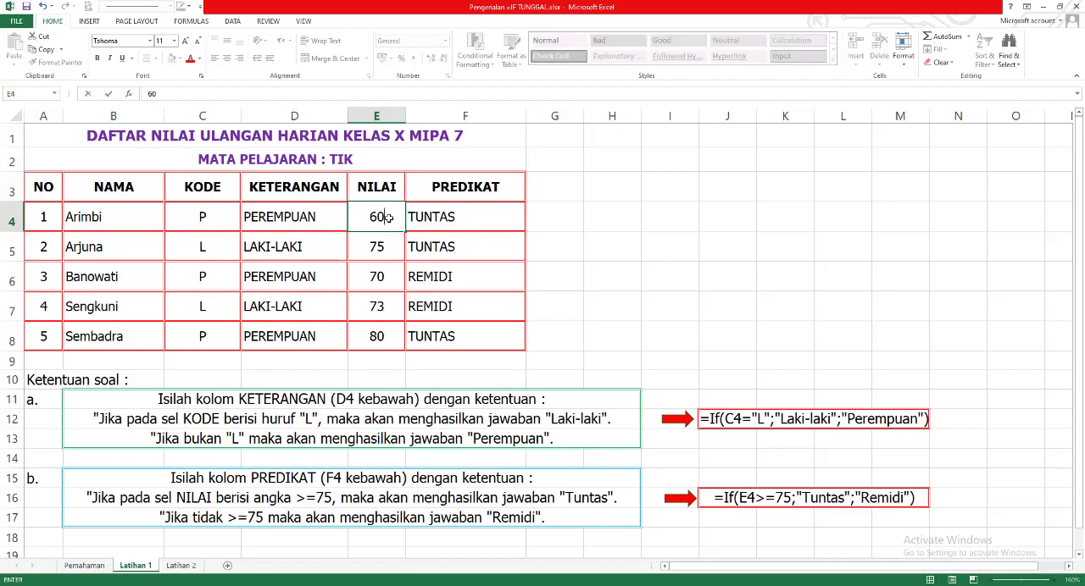
key("Return")
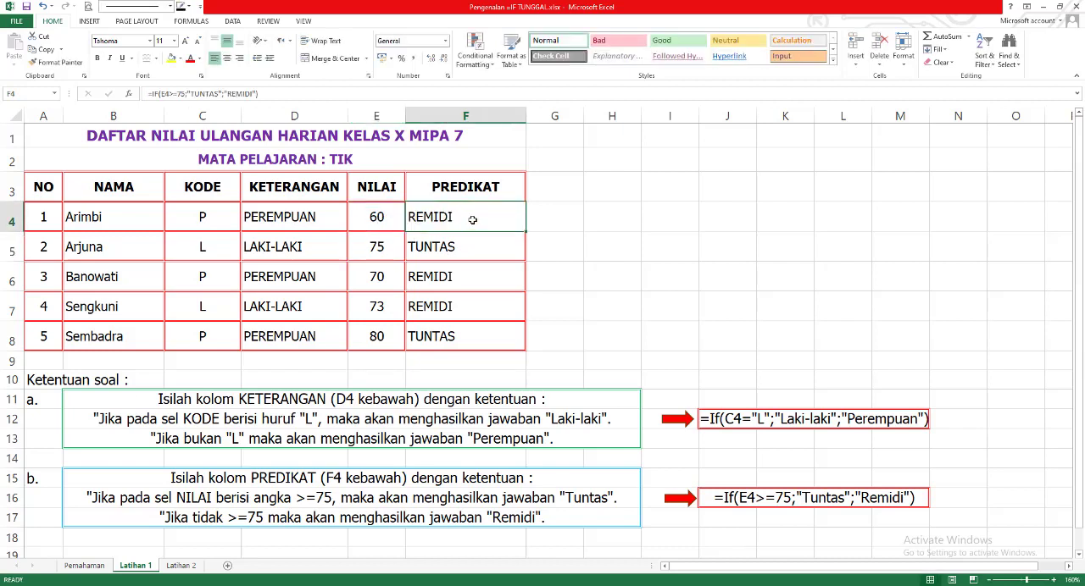
left_click(469, 221)
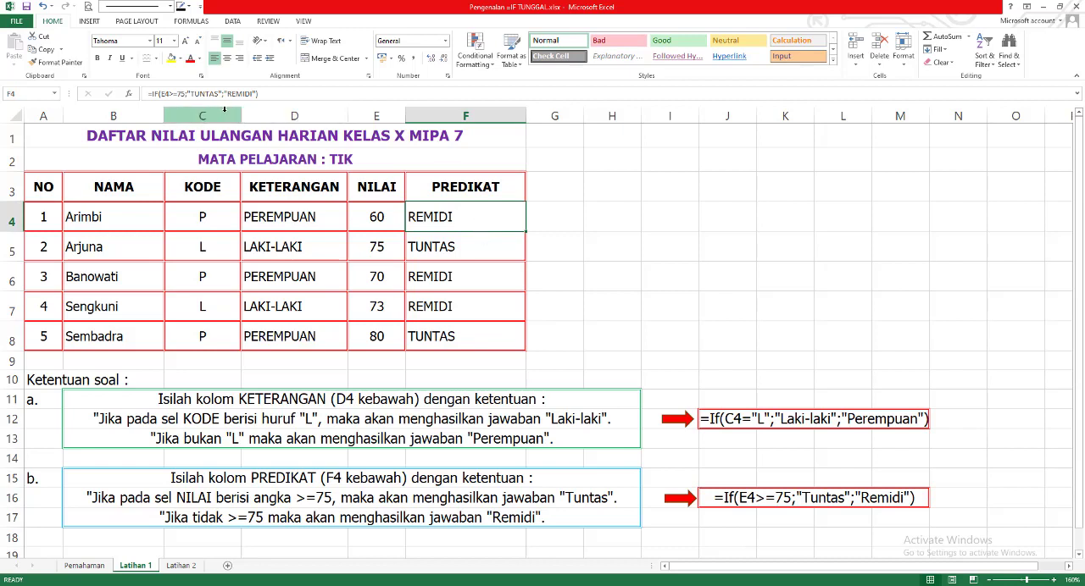
- Clear the PREDIKAT formulas from cells F4 through F8
left_click_drag(481, 221, 479, 337)
key("Delete")
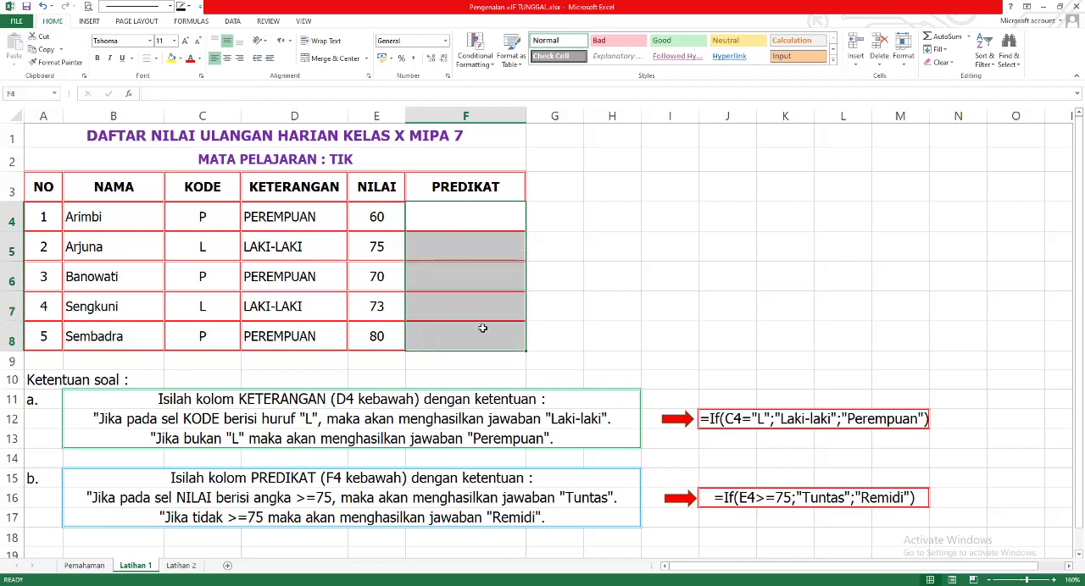
left_click(577, 227)
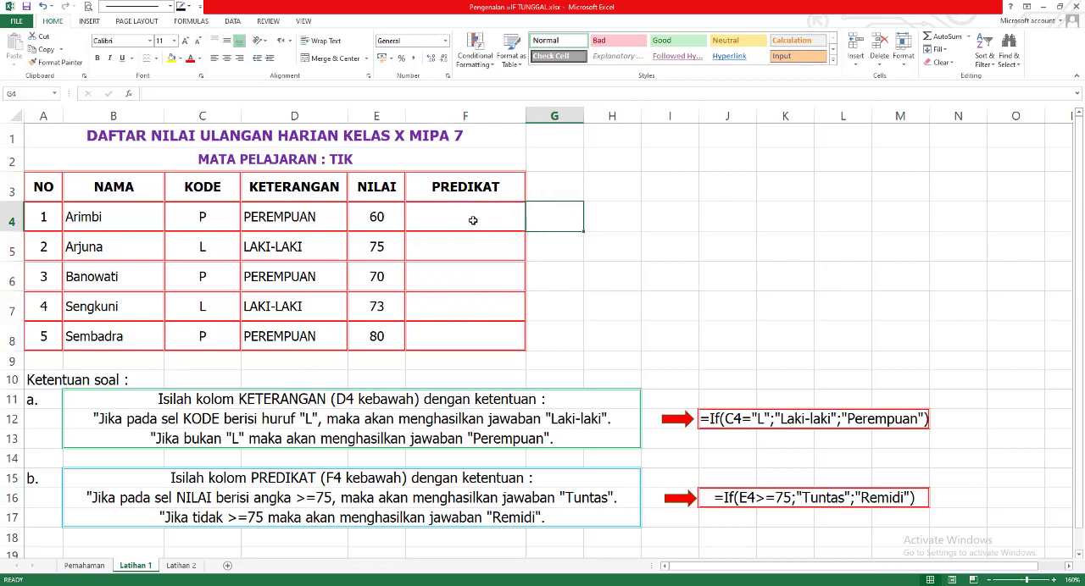
- Insert the IF function in cell F4 through the Insert Function dialog, with E4>=75 as the logical test
left_click(477, 217)
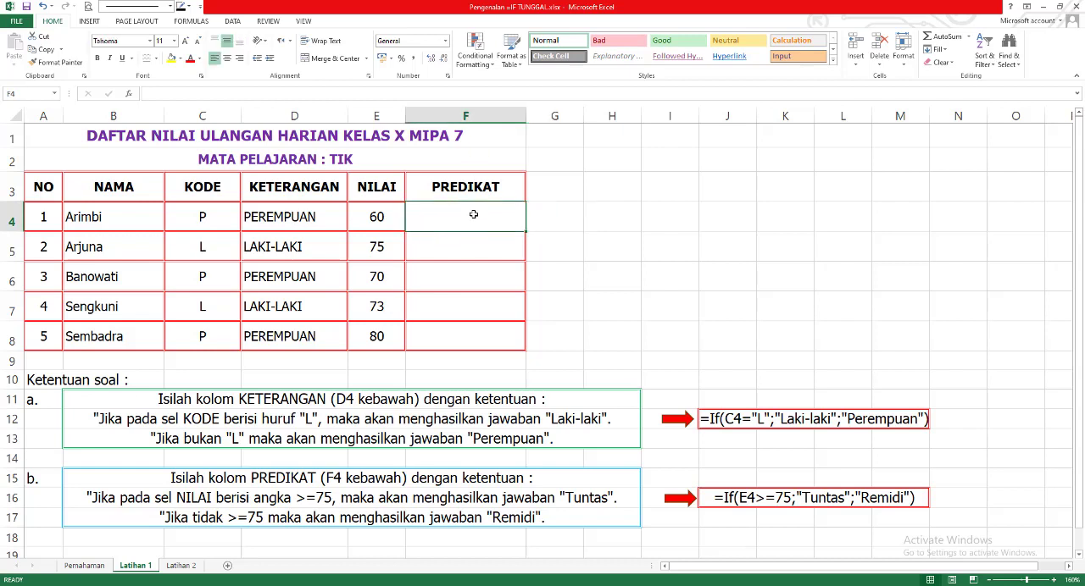
left_click(129, 94)
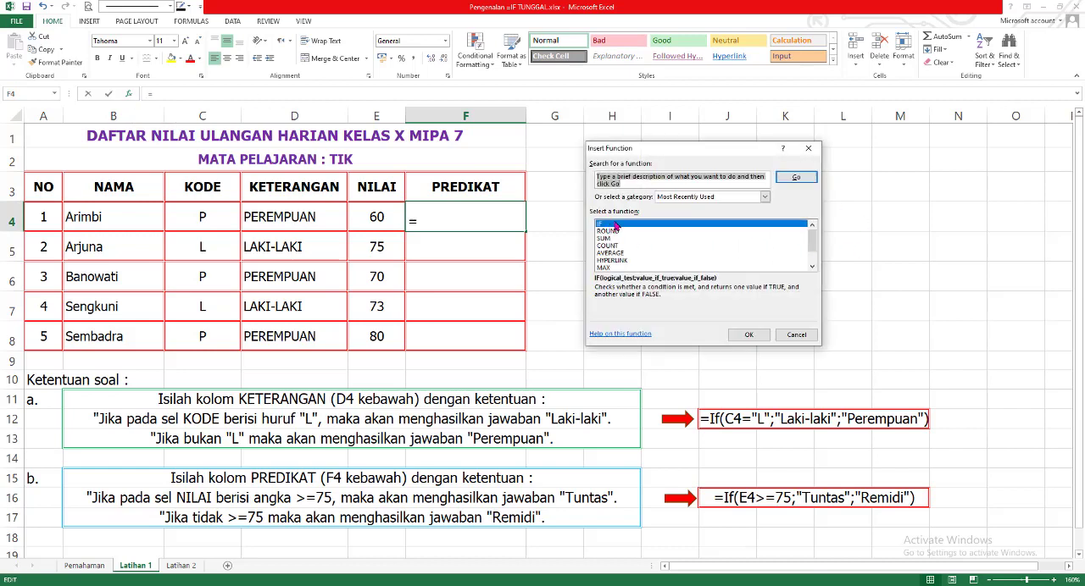
left_click(750, 337)
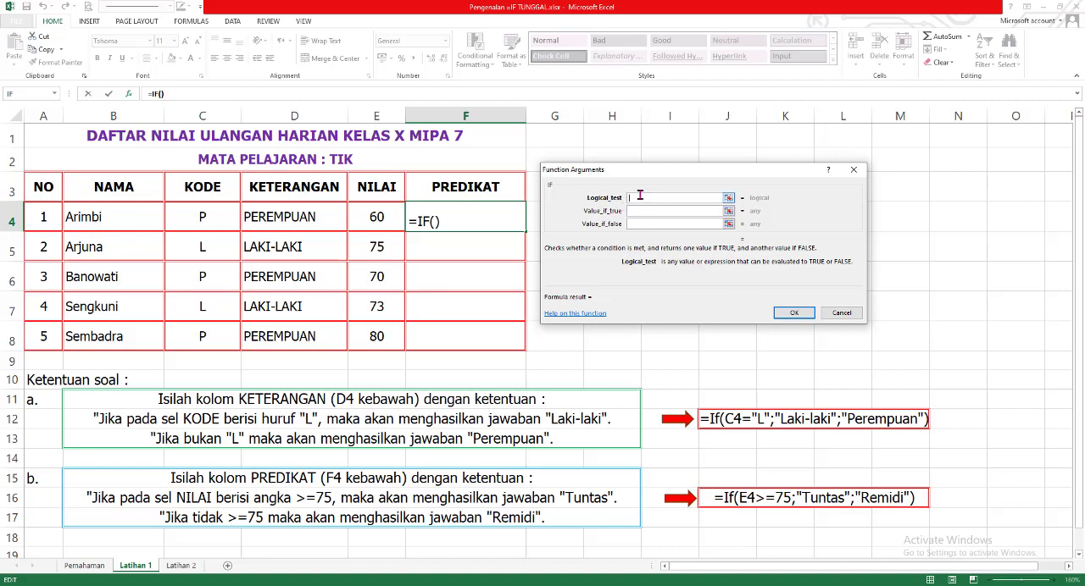
left_click(384, 219)
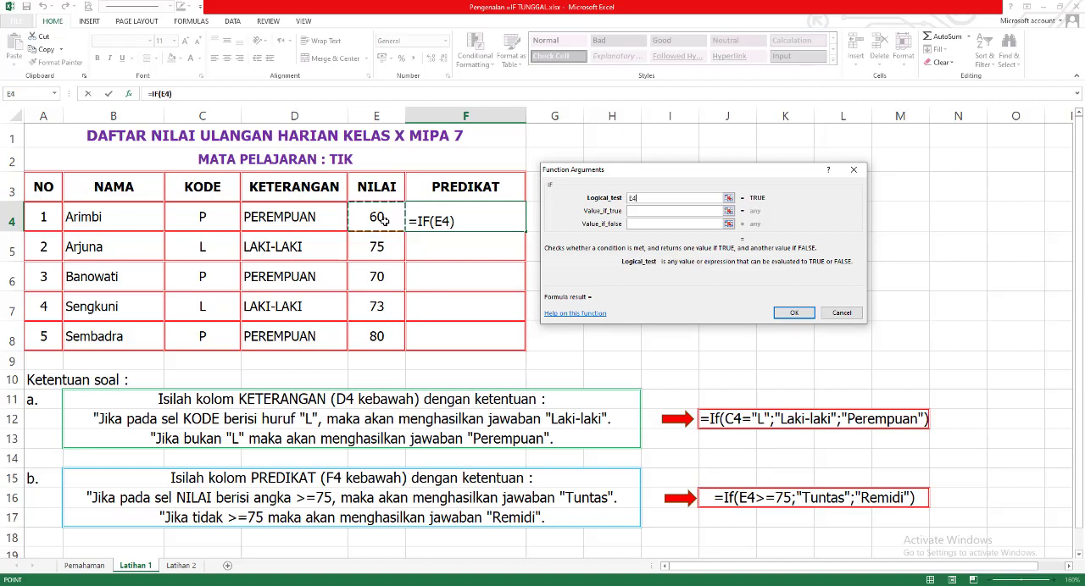
type(">=")
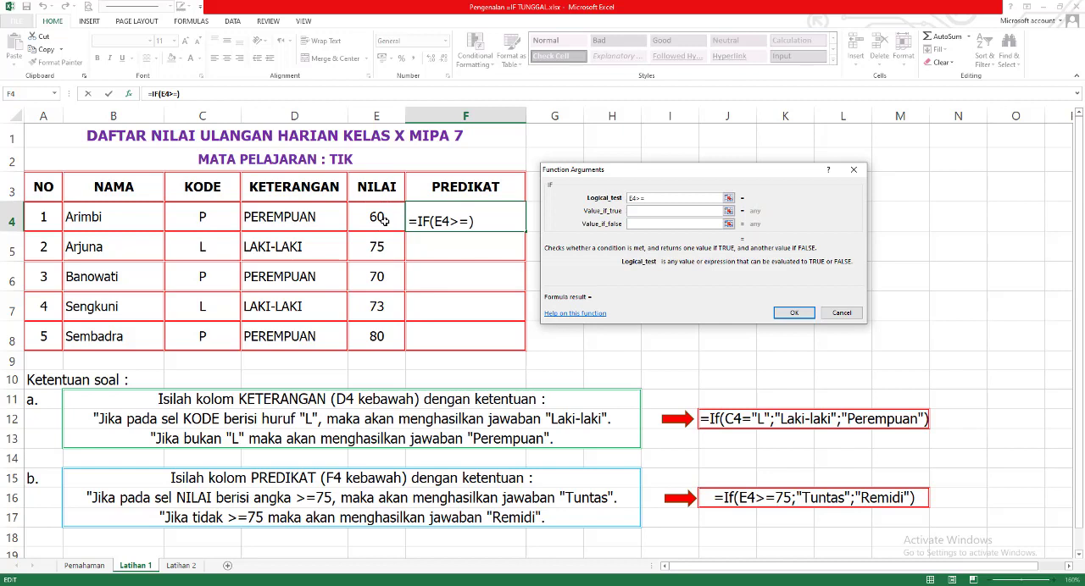
type("75")
- Complete the IF arguments with "TUNTAS" if true and "REMIDI" if false, and fill the F4 formula down through F8
left_click(635, 214)
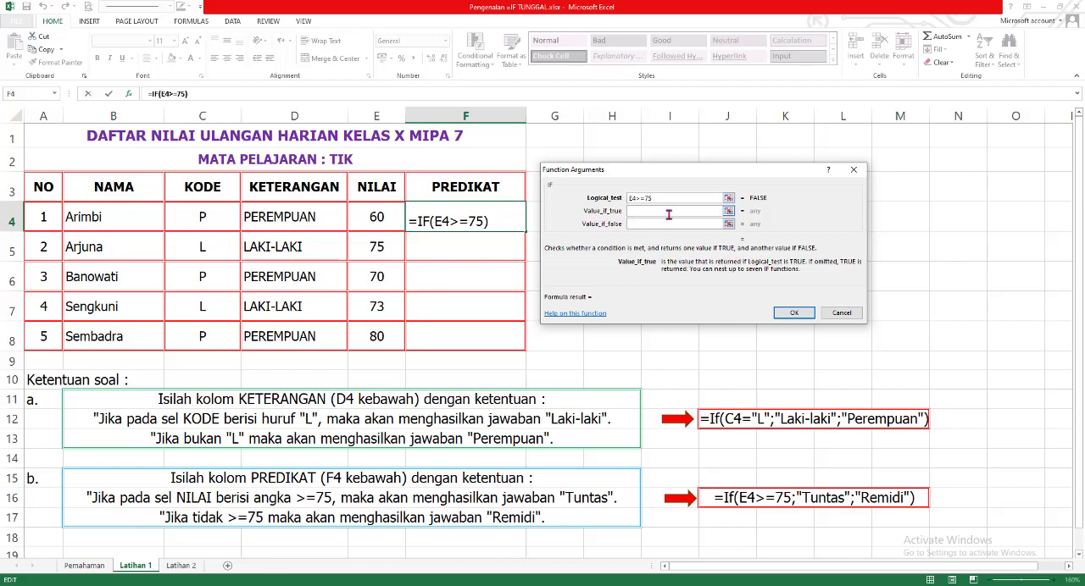
type("\"TUNTA")
type("S")
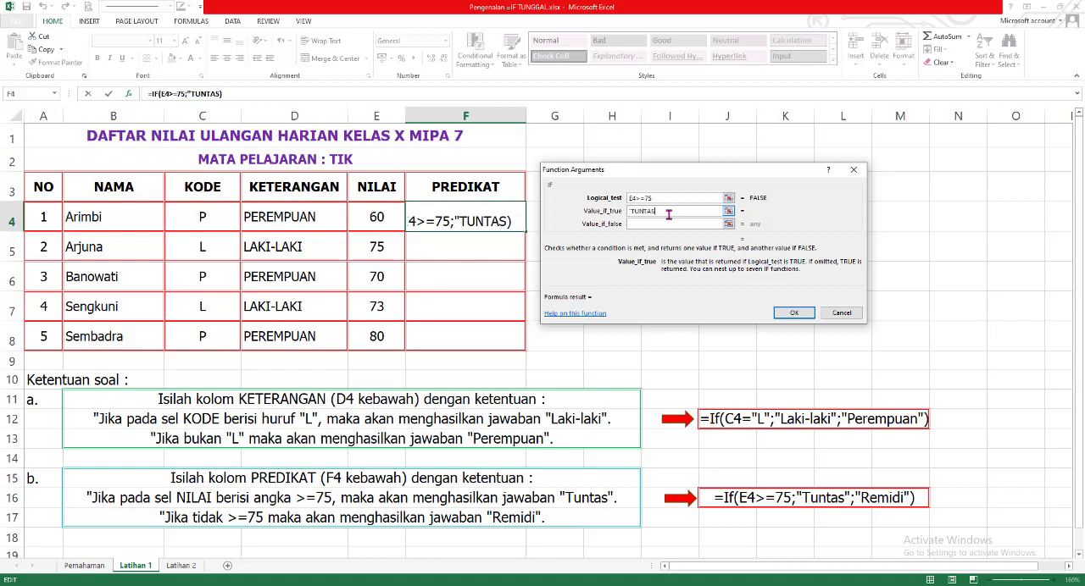
type("\"")
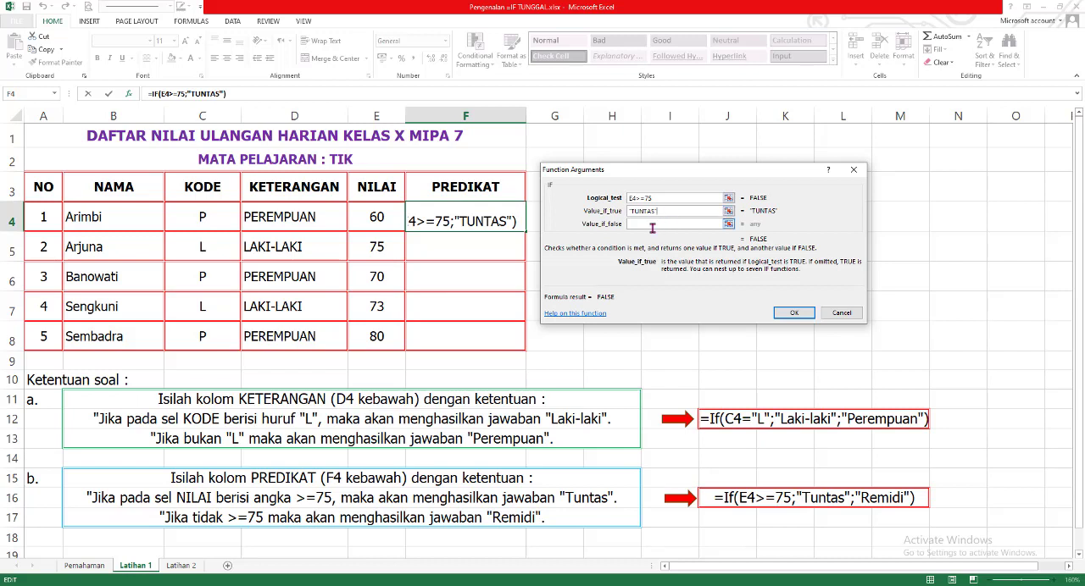
left_click(655, 225)
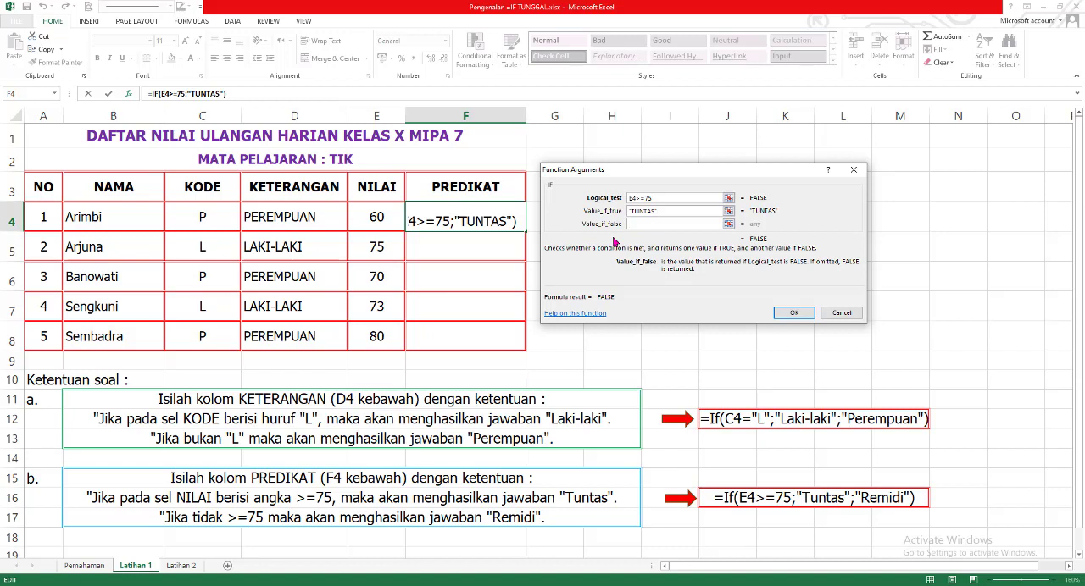
type("\"REMIDI")
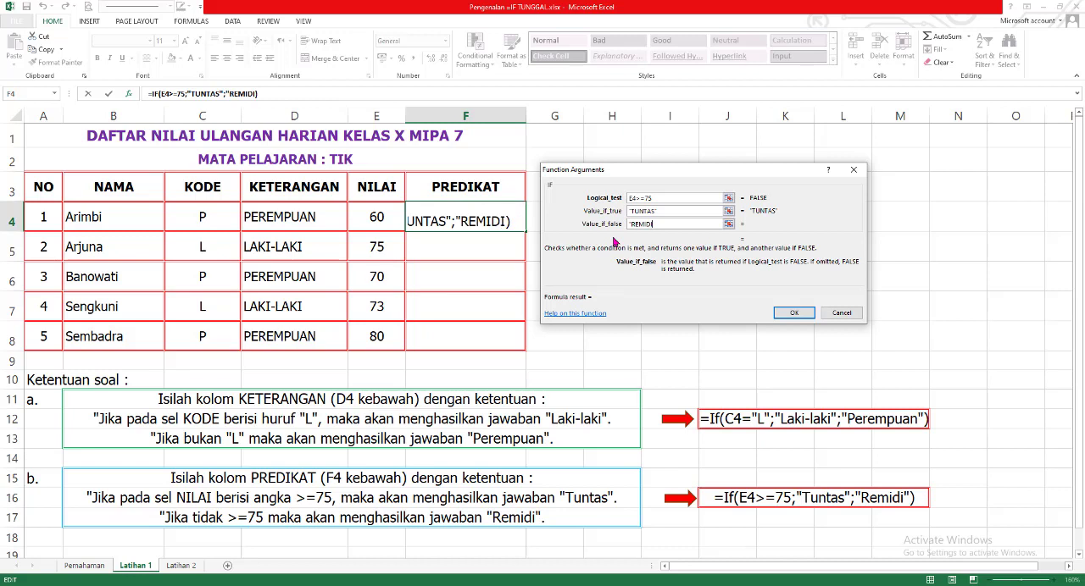
type("\"")
left_click(794, 314)
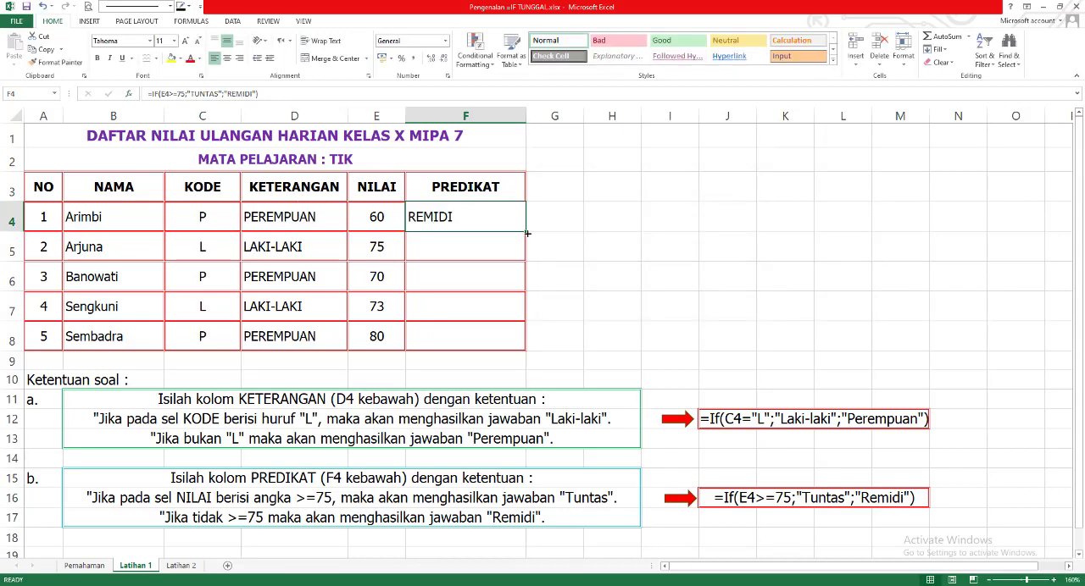
left_click_drag(527, 233, 520, 348)
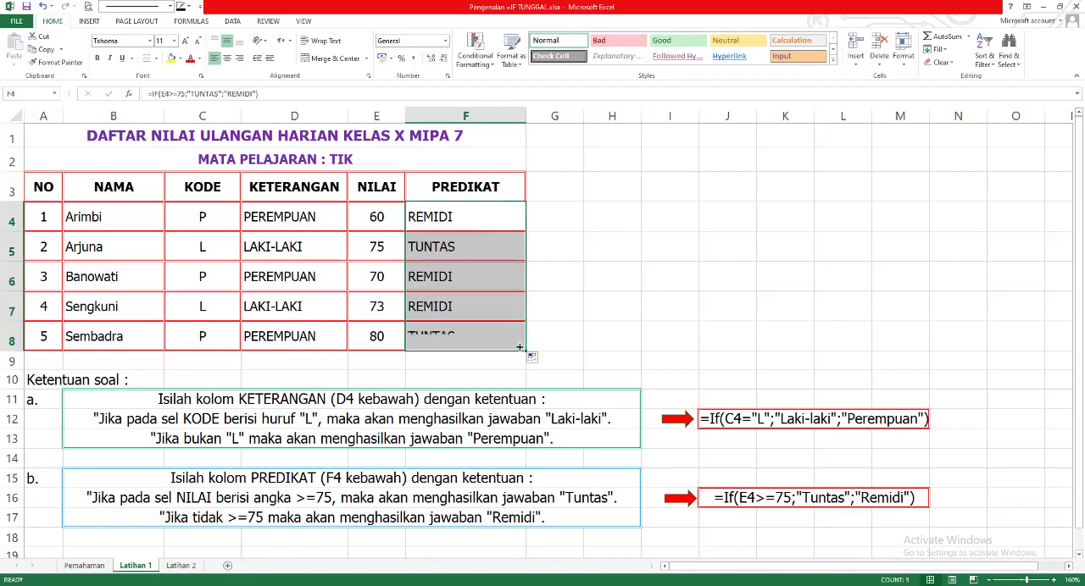
left_click(464, 219)
- Set the NILAI score in E6 to 90 and check the PREDIKAT formula in F6
left_click(396, 284)
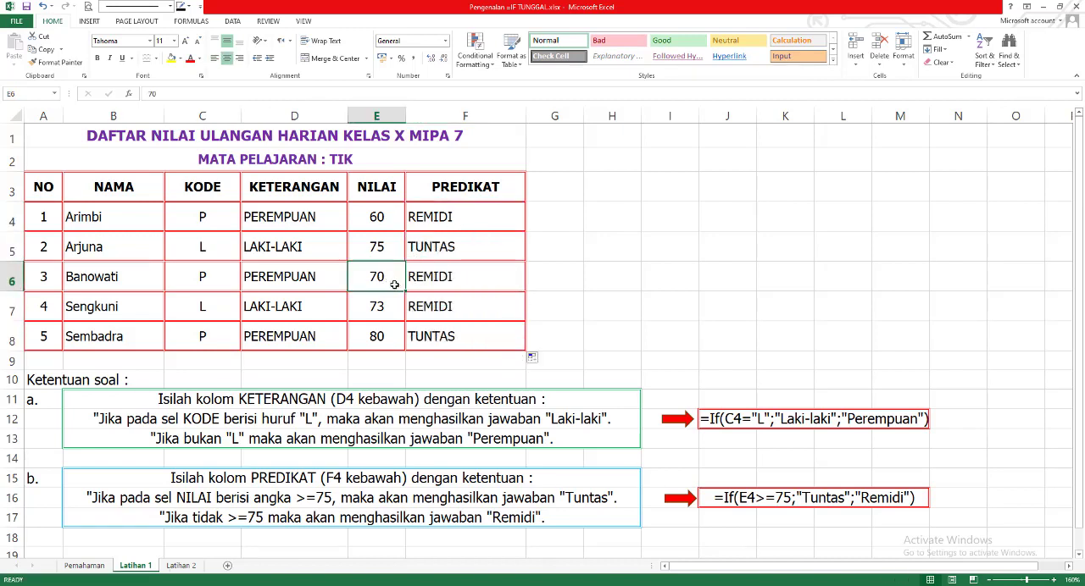
type("90")
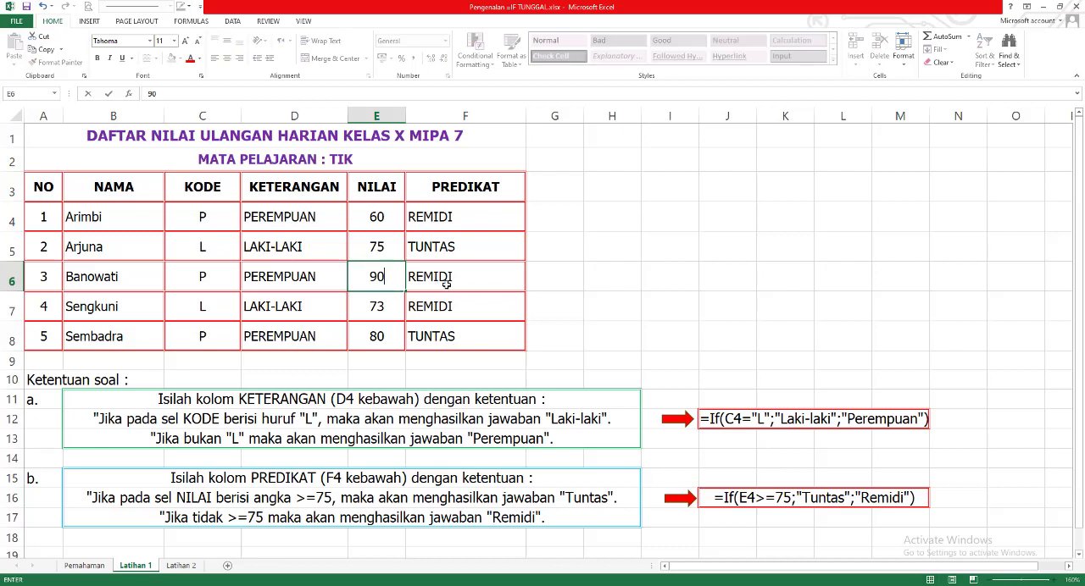
key("Return")
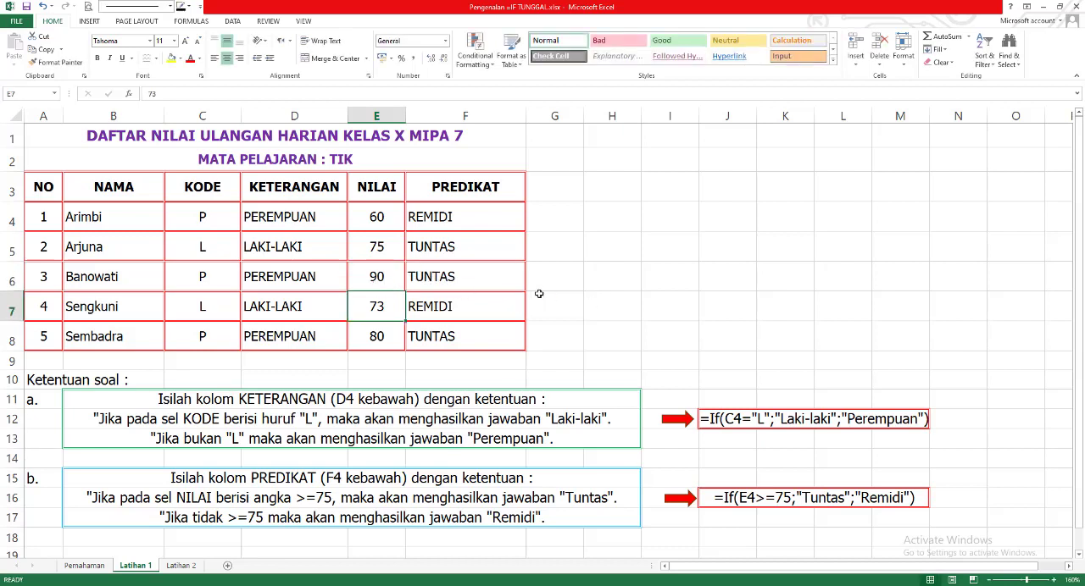
left_click(447, 278)
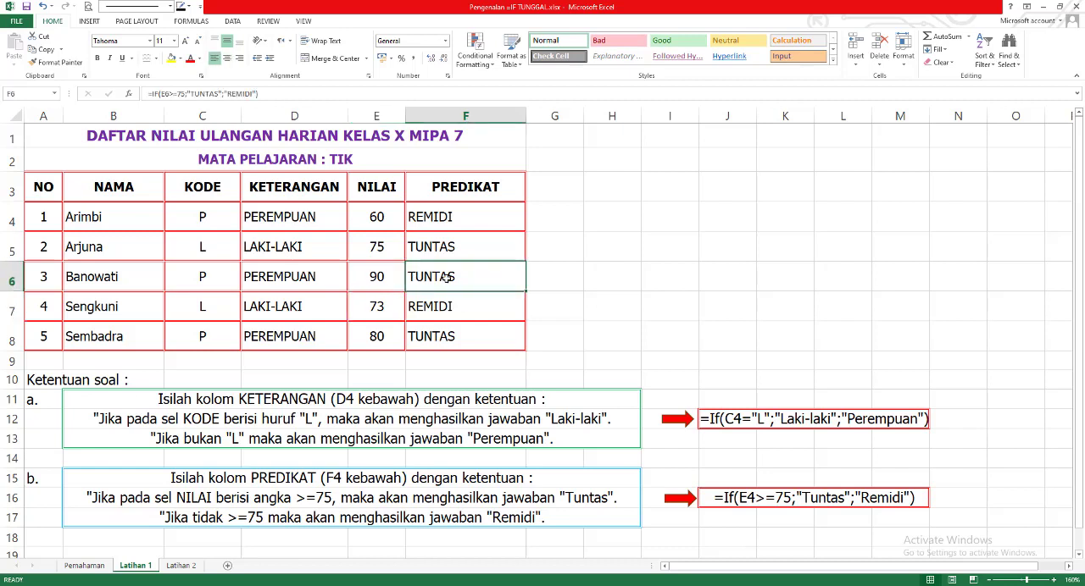
left_click(607, 247)
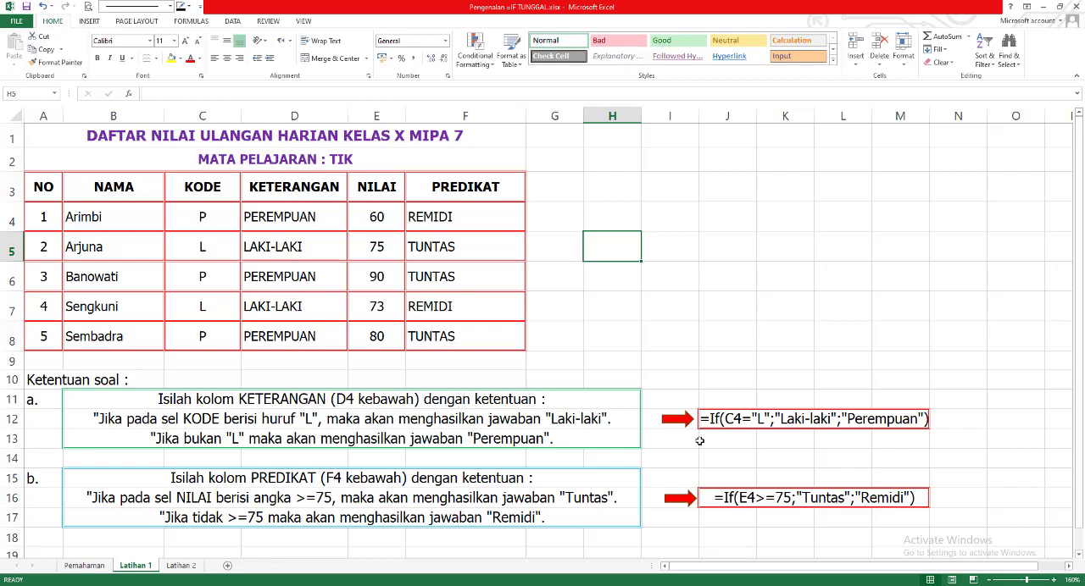
left_click(762, 585)
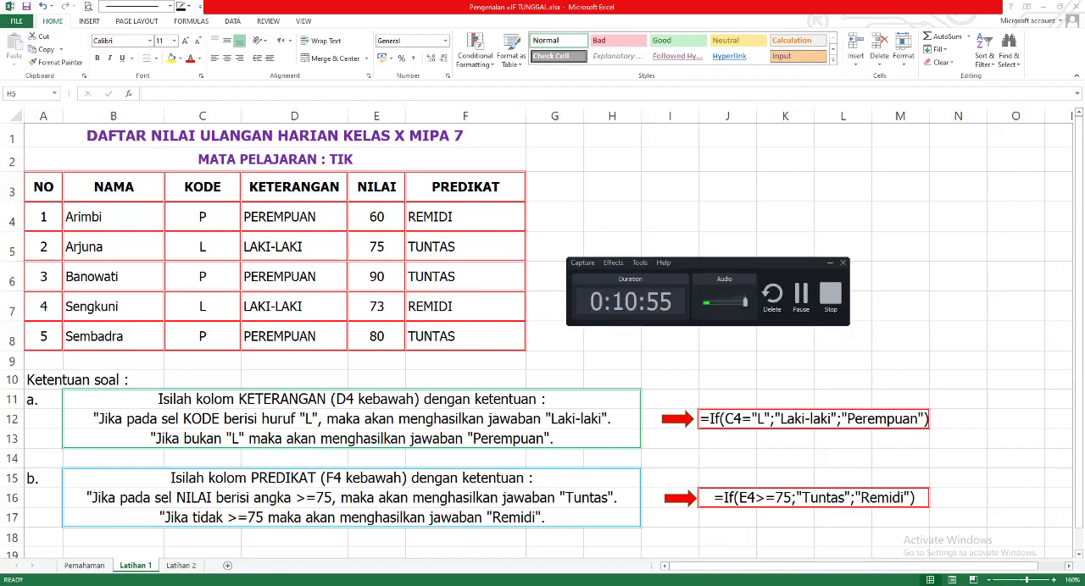